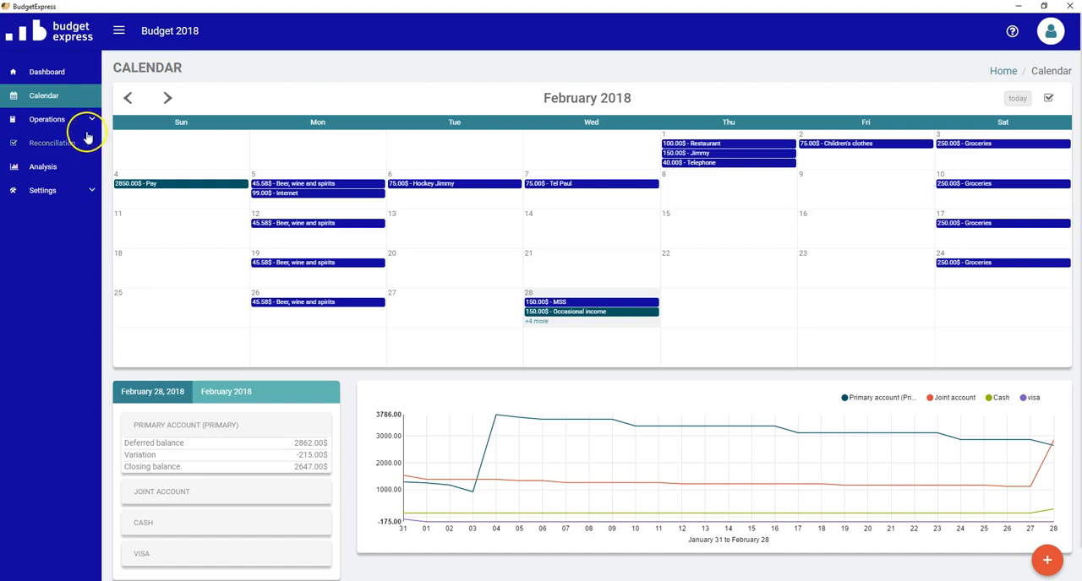
- Start a reconciliation, load the bank file 31-01-2018.qfx and proceed to the Association stage
click(65, 145)
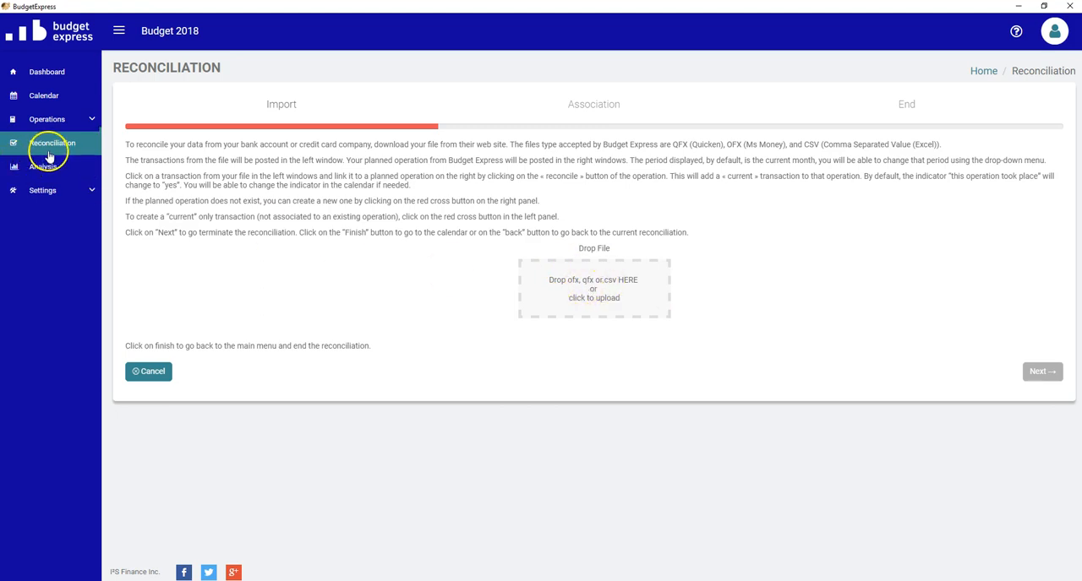
click(576, 291)
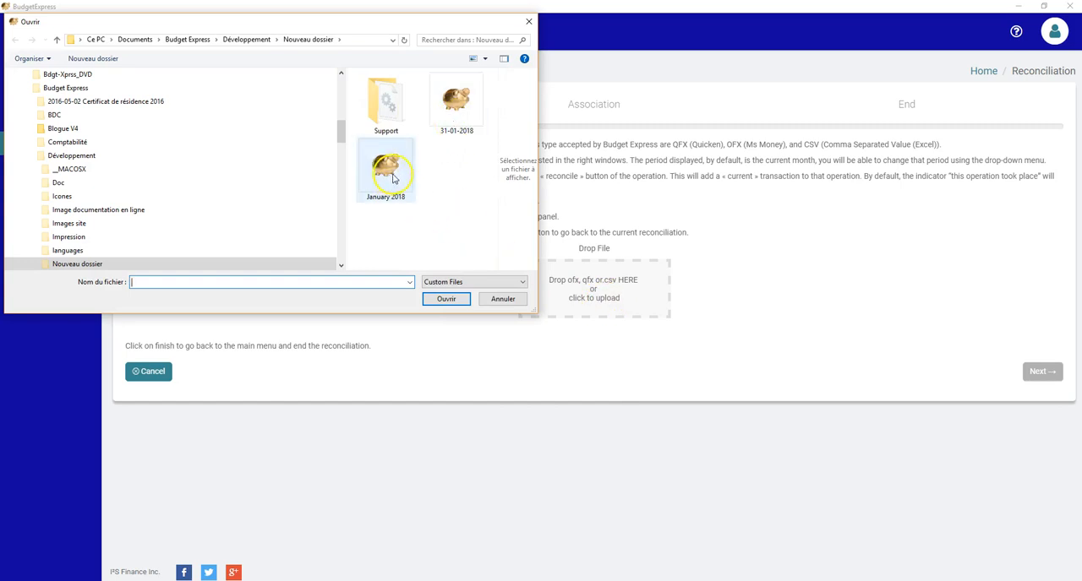
click(450, 106)
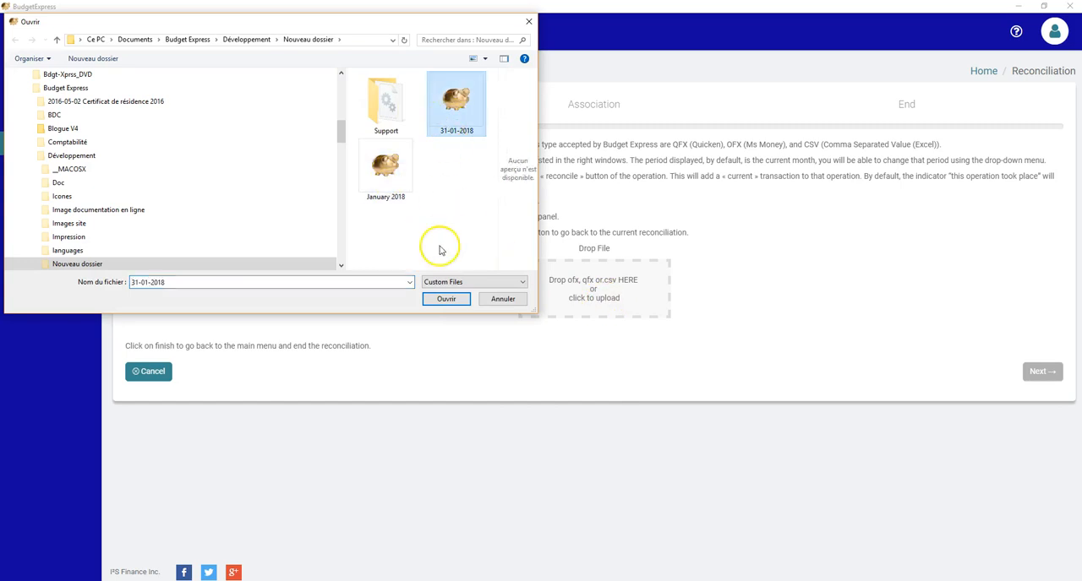
double_click(470, 131)
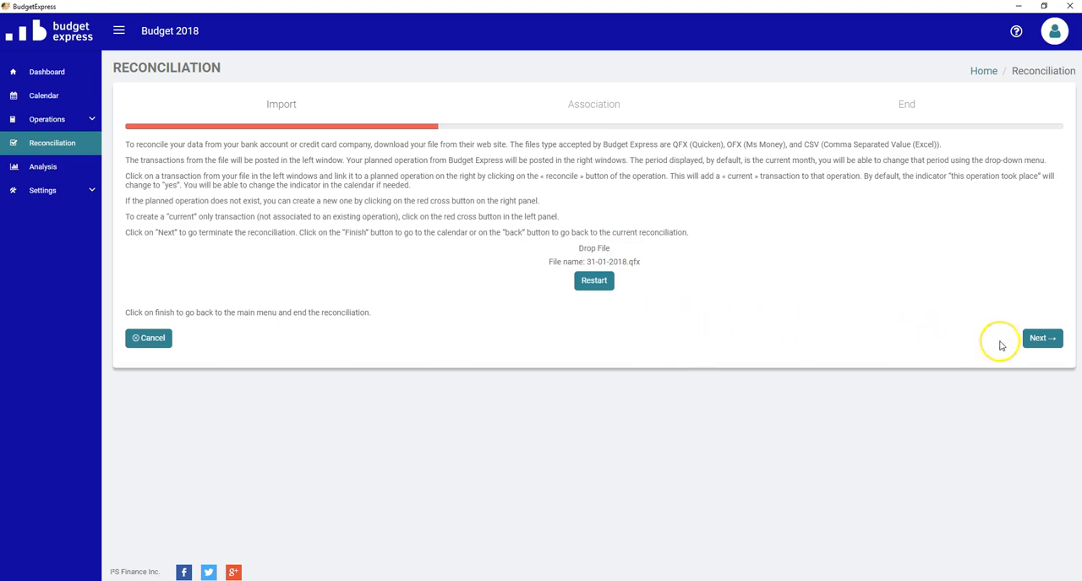
click(1039, 338)
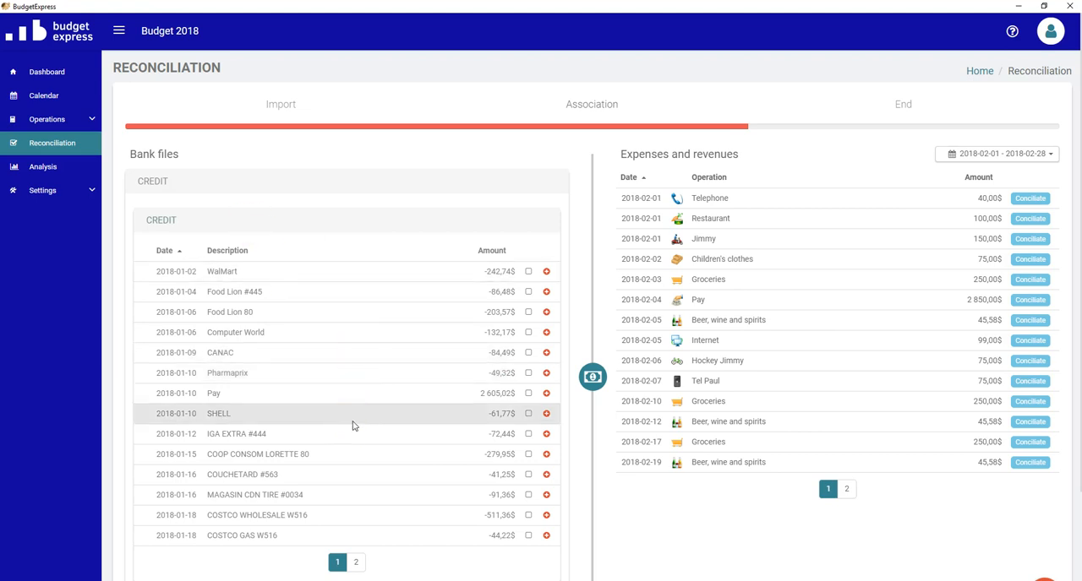
- Set the period of the planned expenses and revenues to last month
scroll(353, 426, down, 1)
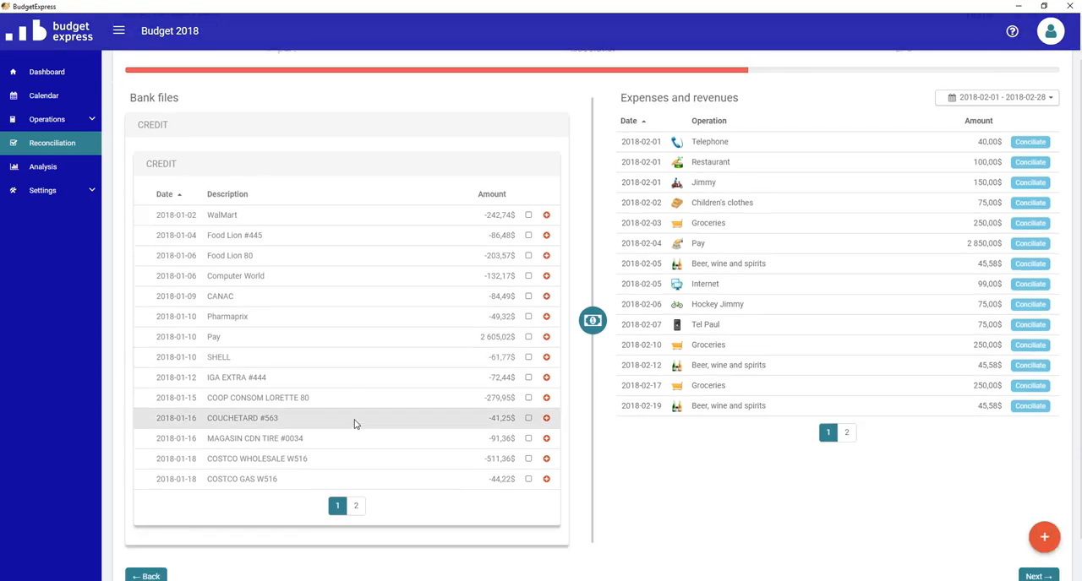
scroll(777, 364, up, 1)
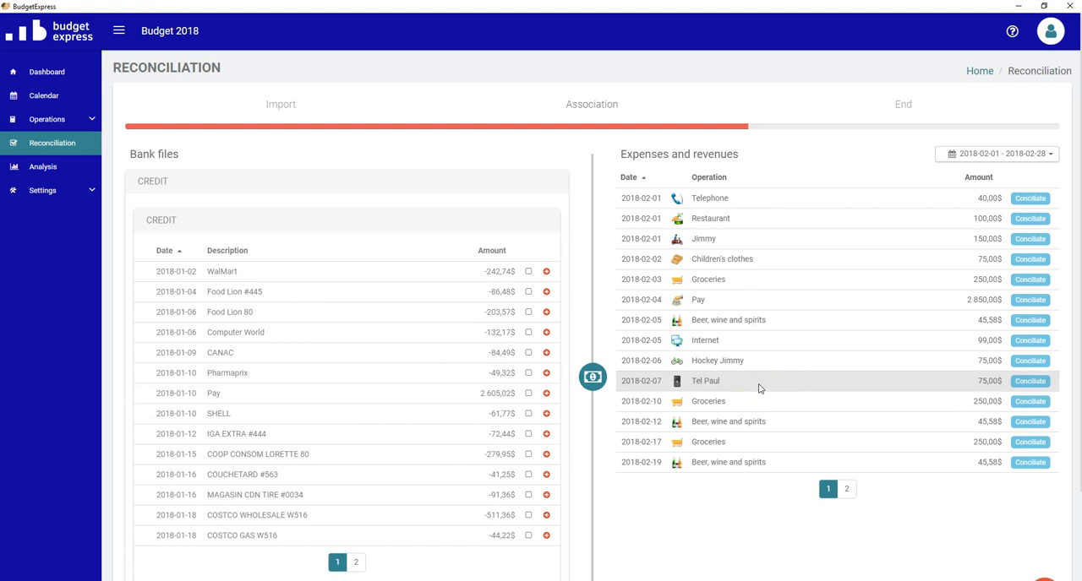
click(1006, 162)
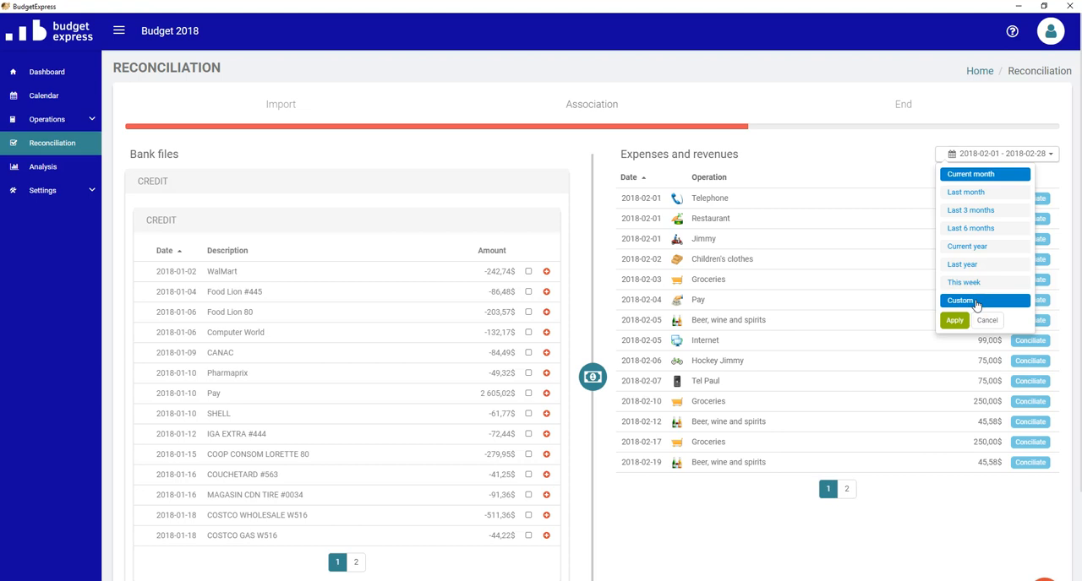
click(985, 192)
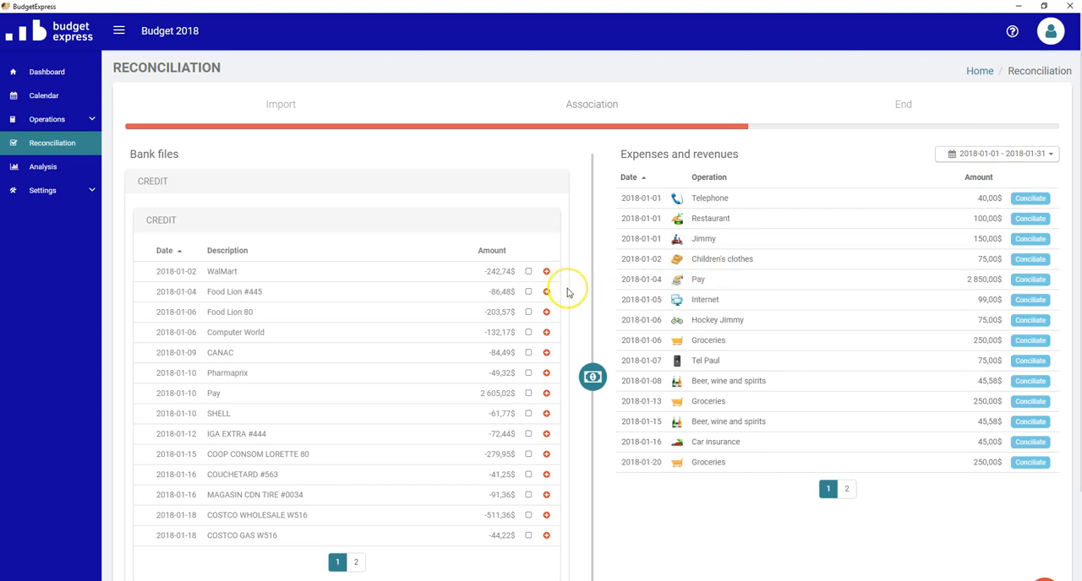
- Reconcile the 2018-01-02 WalMart transaction with Children's clothes, and Food Lion #445 and Food Lion 80 together with the 2018-01-06 Groceries operation
click(528, 271)
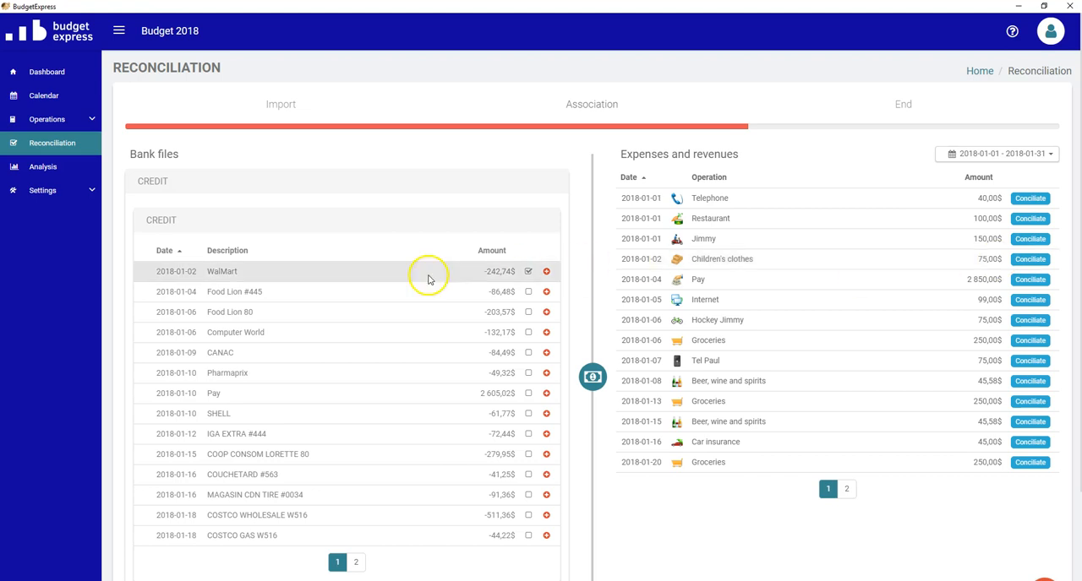
click(1036, 261)
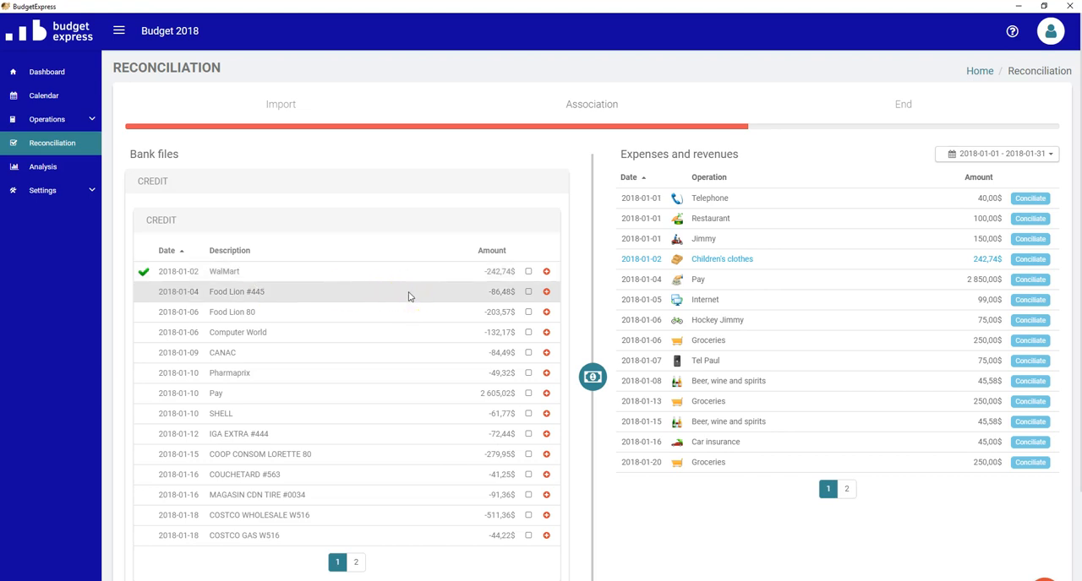
click(529, 292)
click(528, 312)
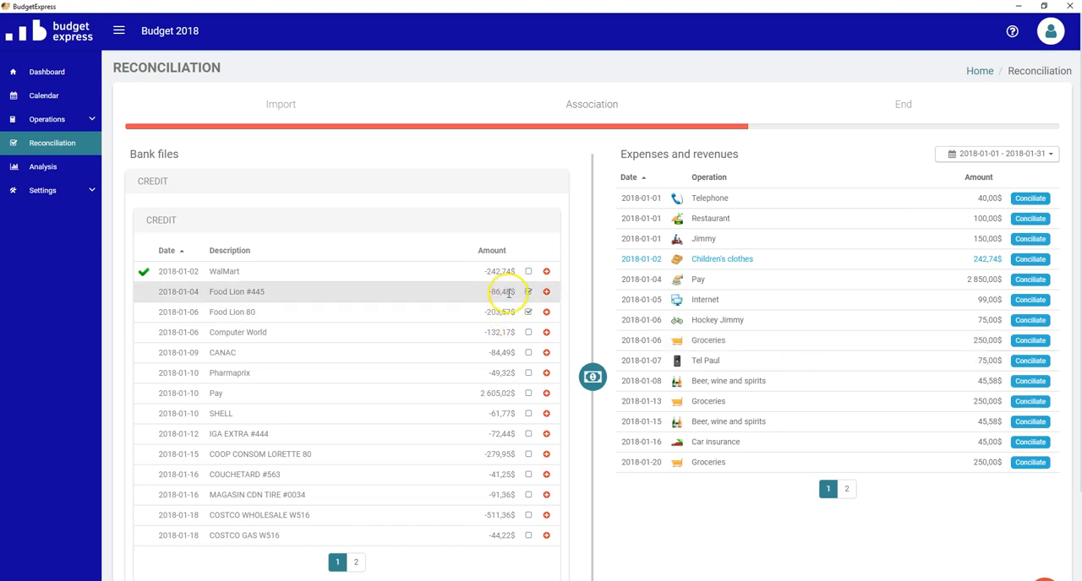
click(1024, 342)
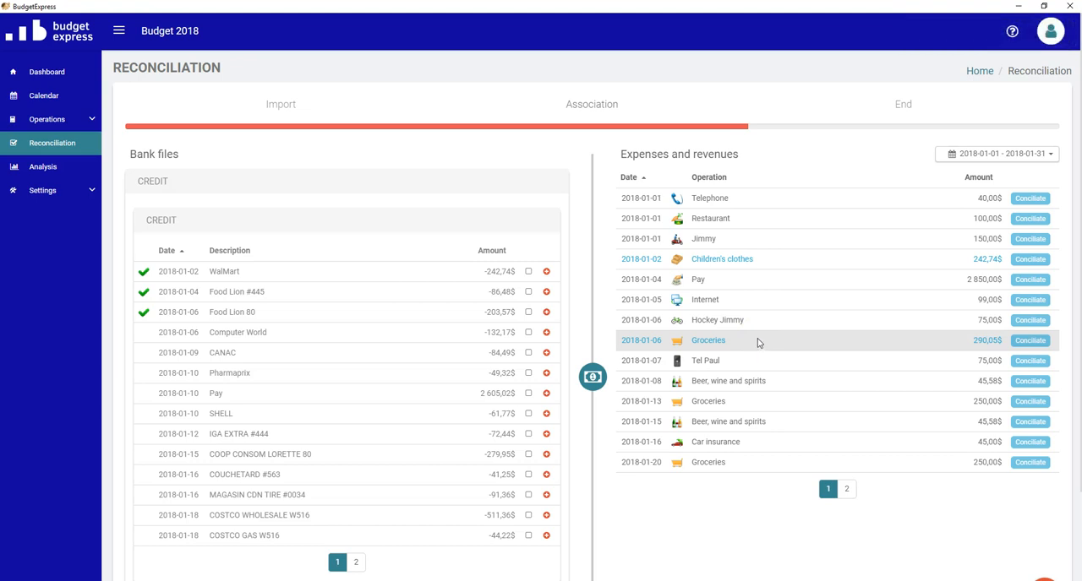
- Reconcile the 2018-01-10 Pay transaction from the bank file with the planned Pay operation of 2018-01-04
click(528, 314)
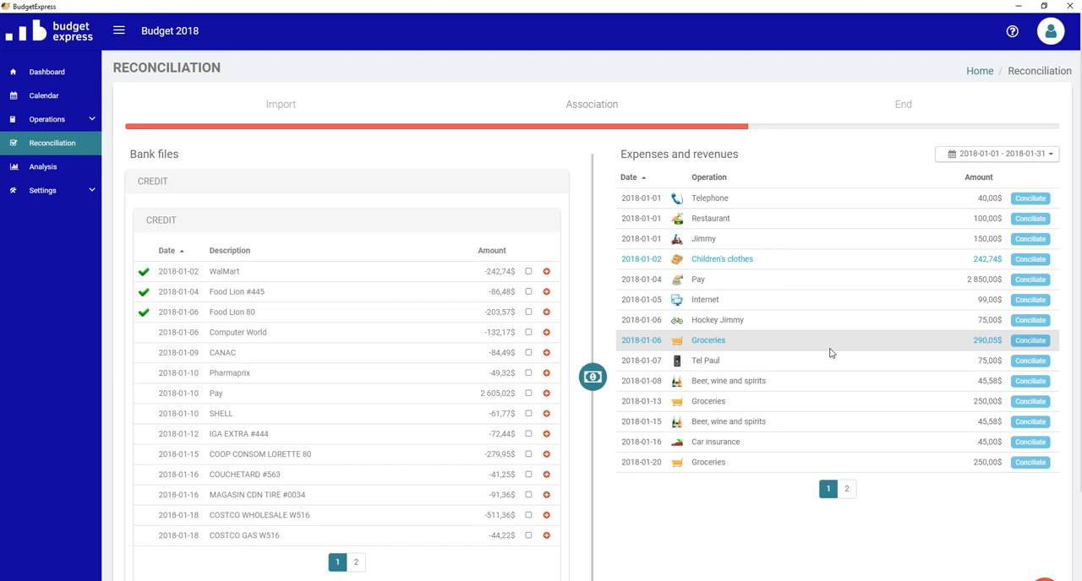
click(528, 393)
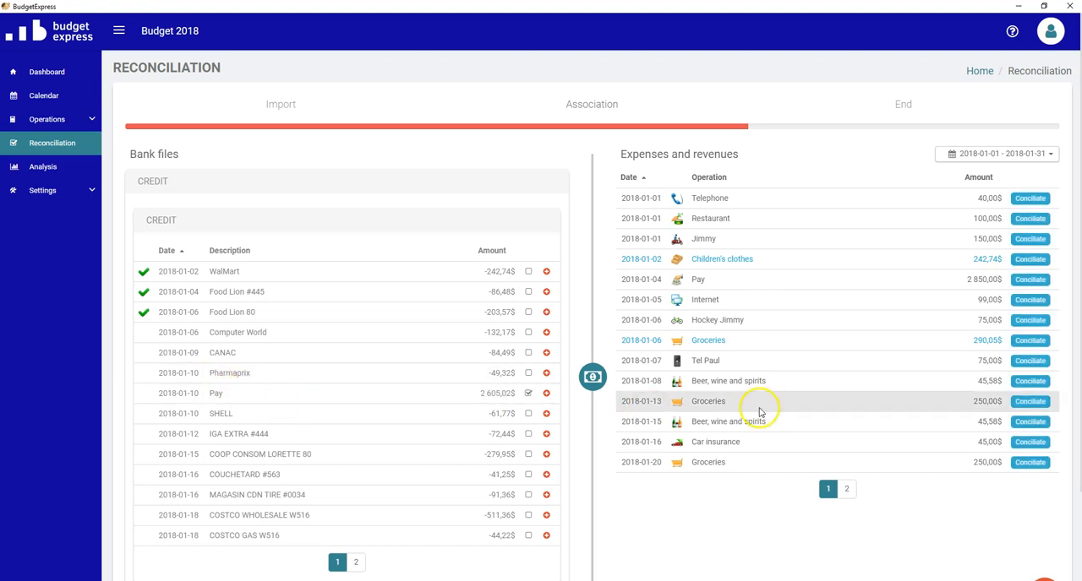
click(1031, 284)
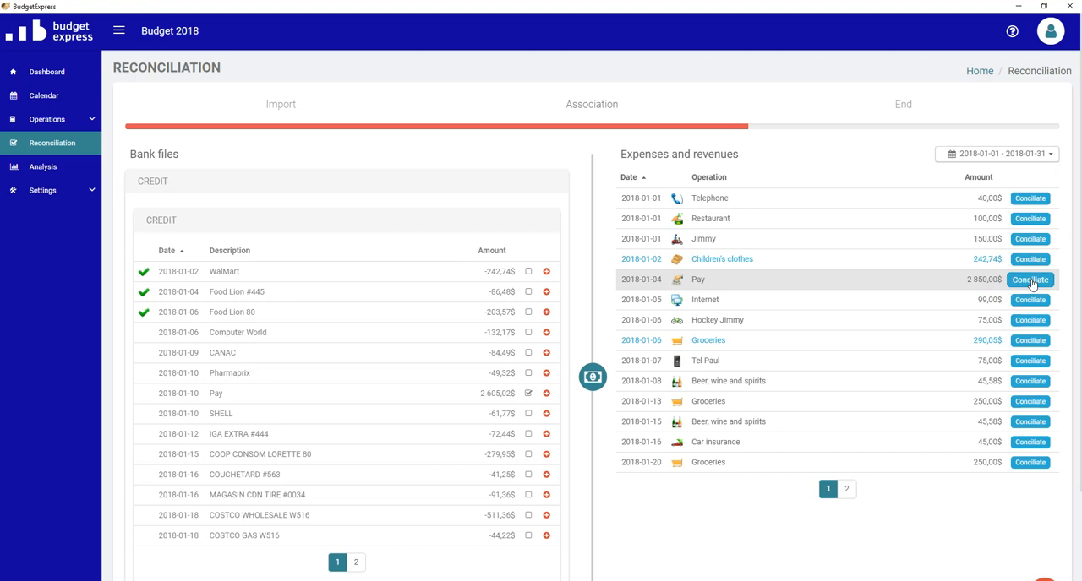
click(1031, 284)
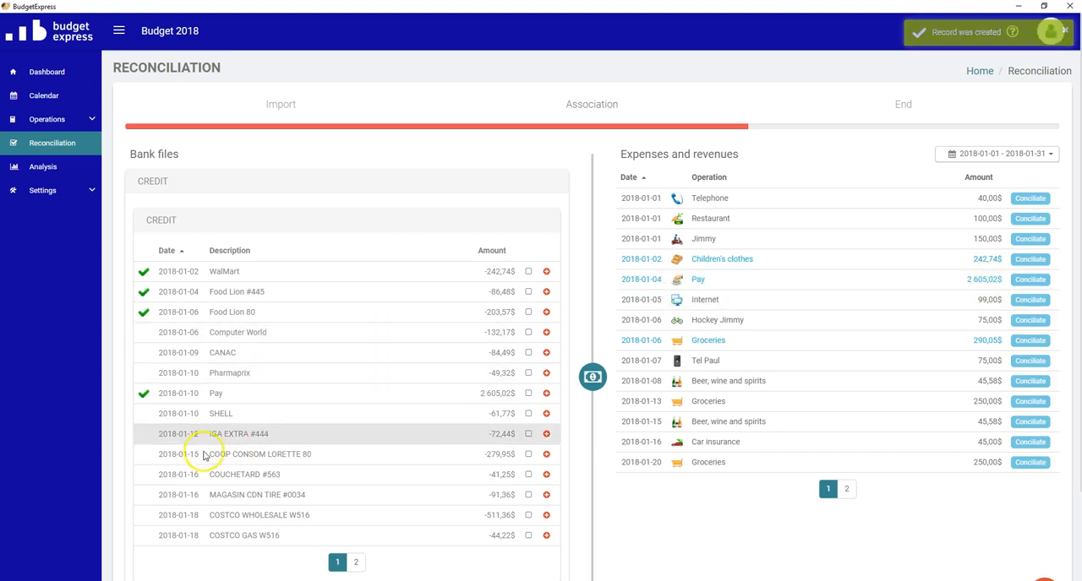
- Look through both pages of the bank transactions and of the planned expenses and revenues
scroll(519, 447, down, 1)
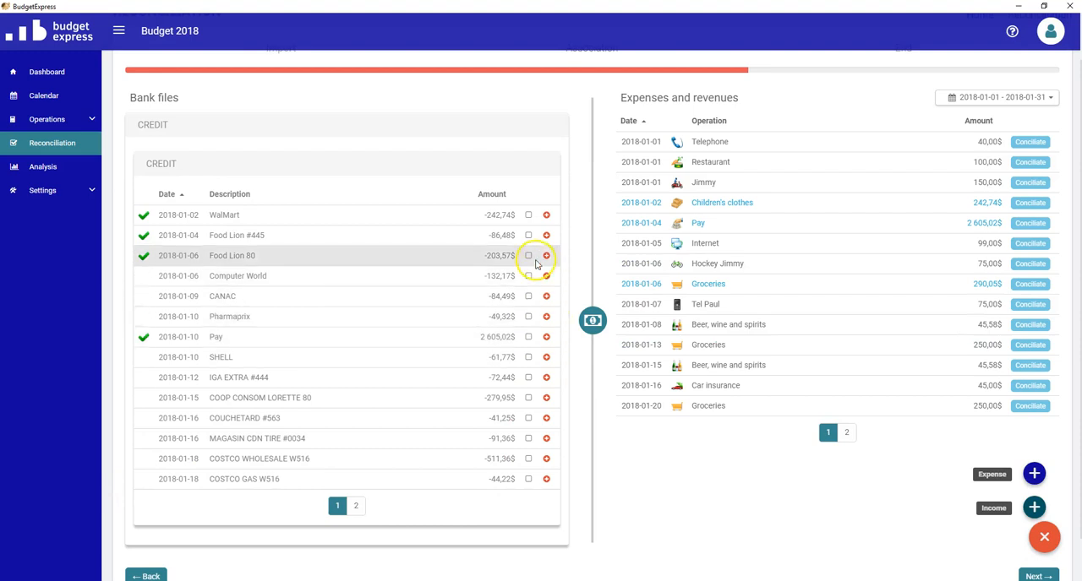
click(499, 417)
click(354, 505)
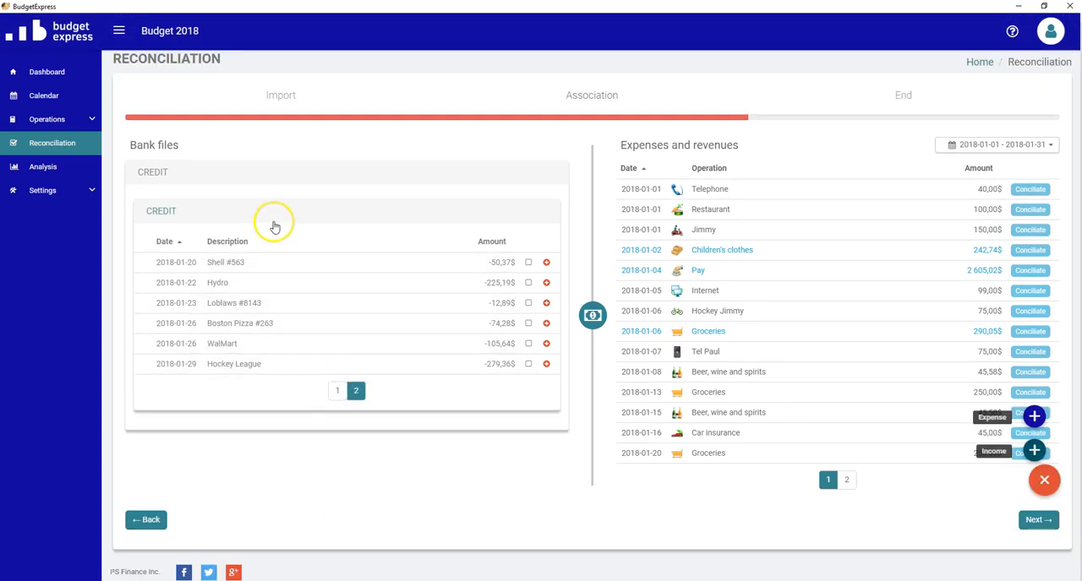
click(337, 390)
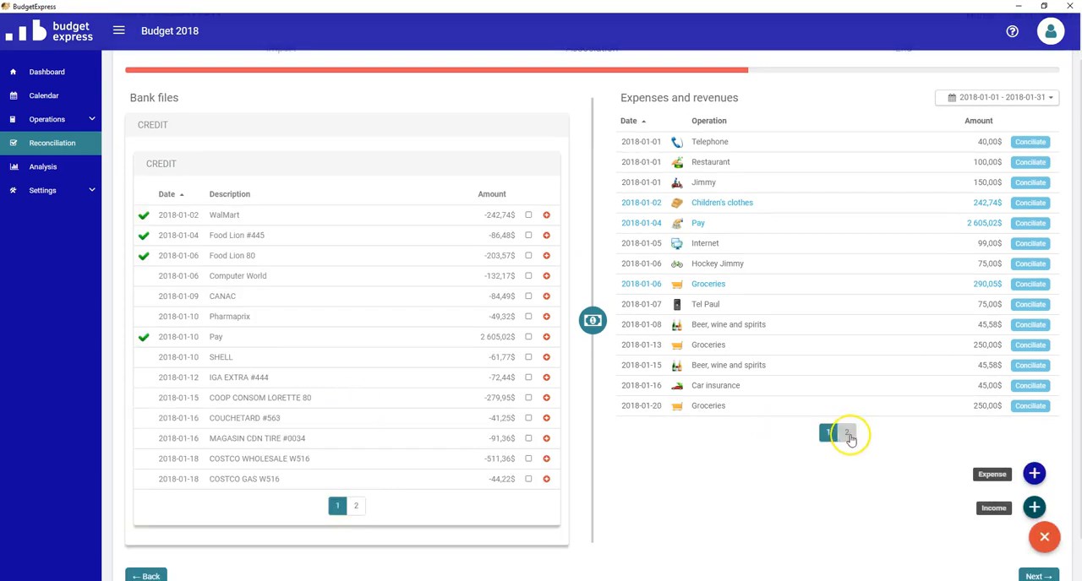
click(846, 434)
click(828, 331)
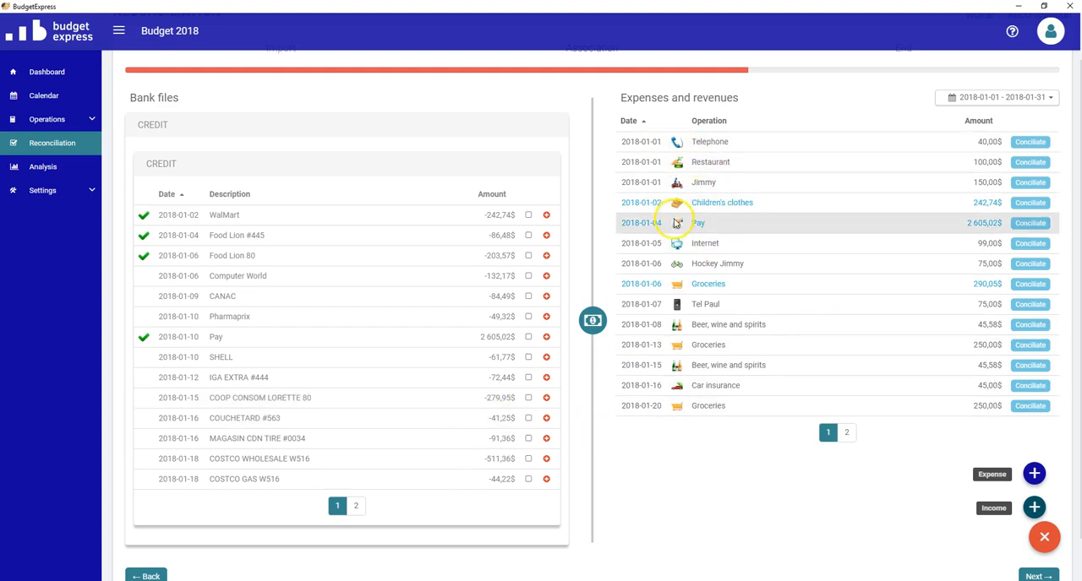
click(670, 415)
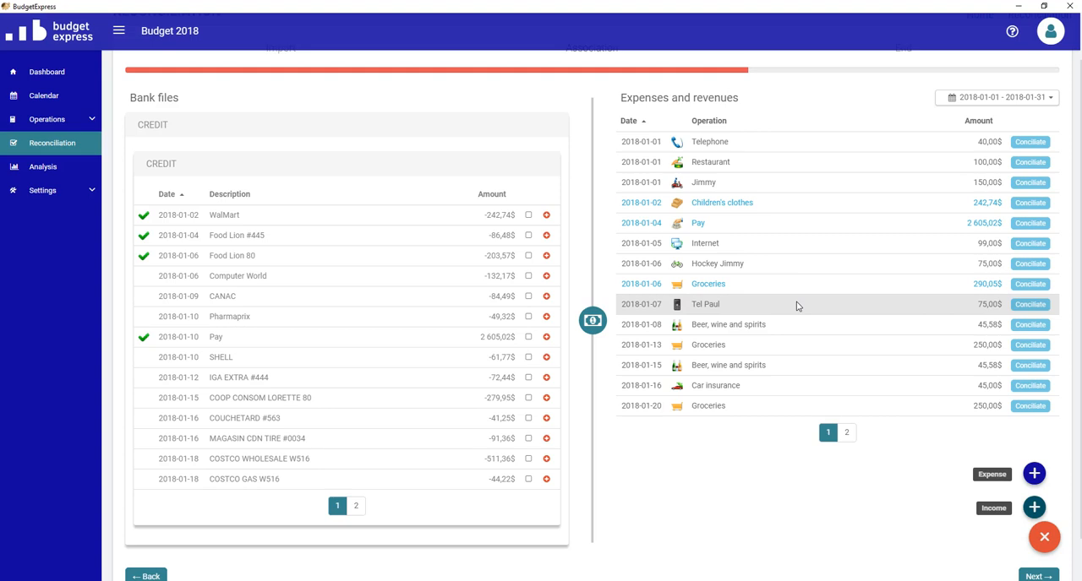
drag(796, 306, 574, 351)
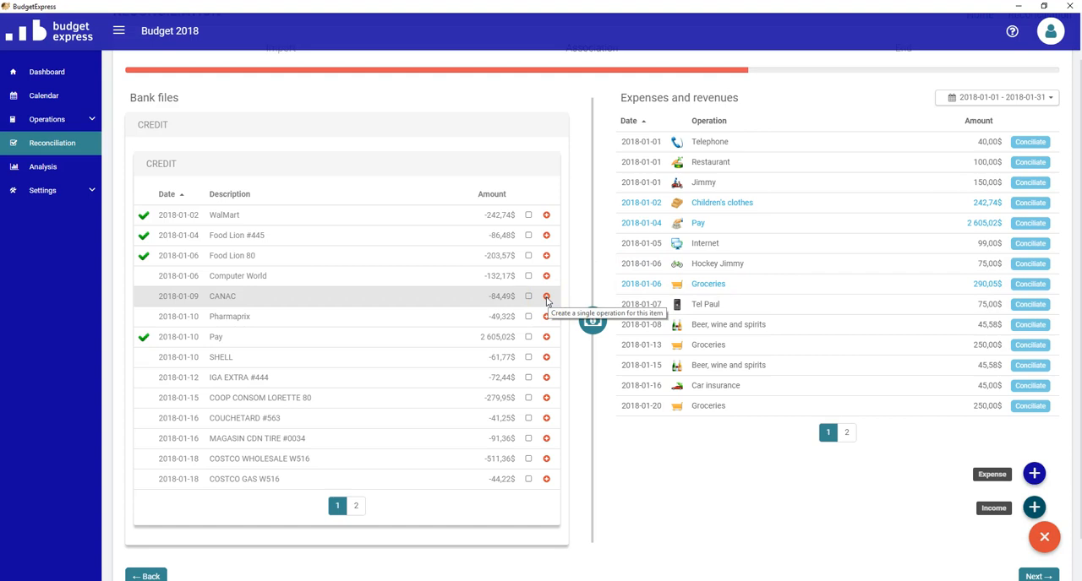
- Create a single operation for the CANAC bank transaction under the Home maintenance sub-category
click(545, 298)
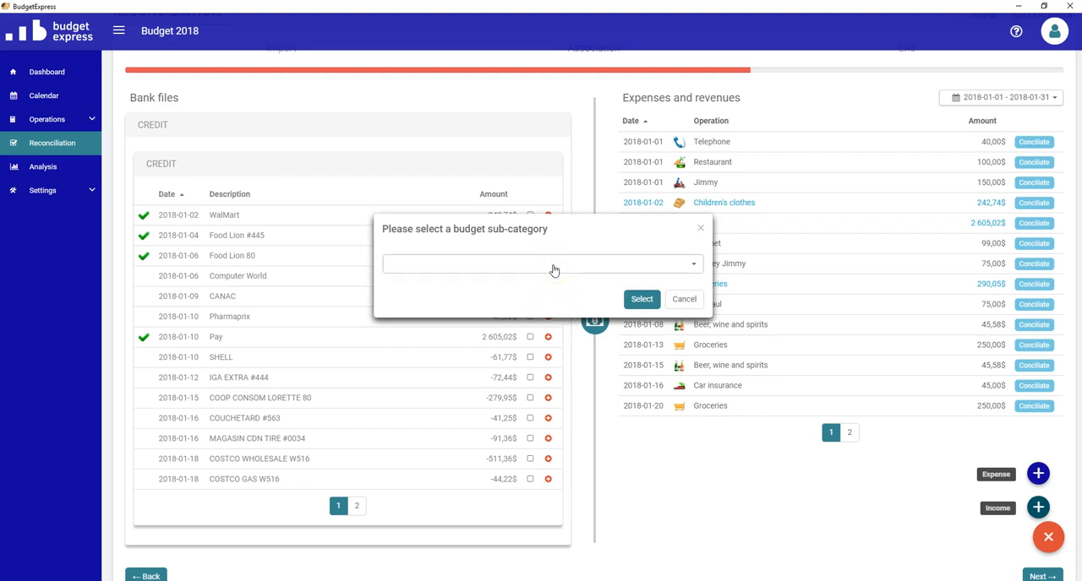
click(553, 269)
scroll(541, 405, down, 2)
scroll(541, 404, down, 8)
scroll(542, 407, down, 8)
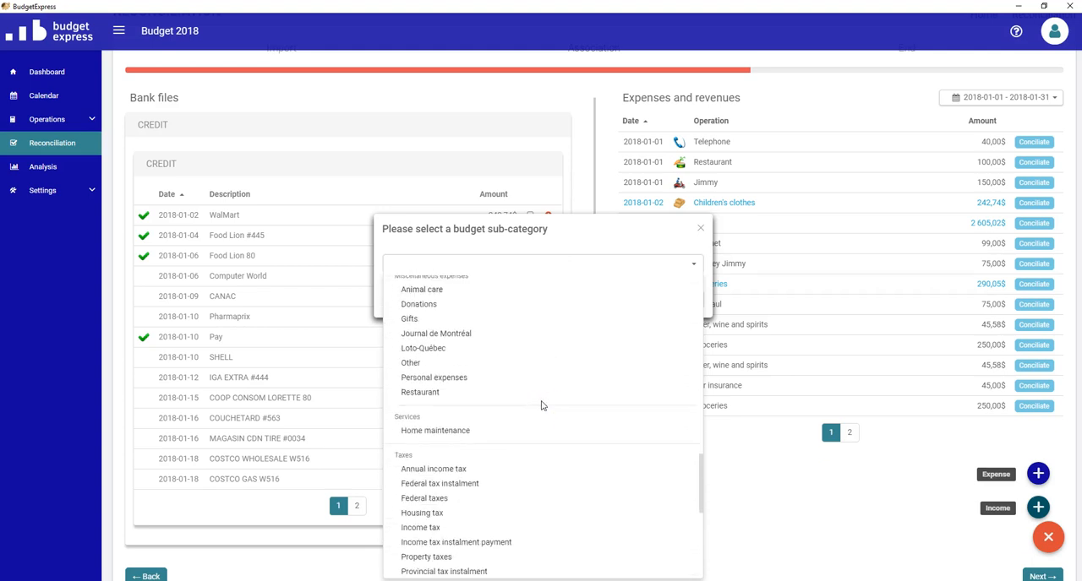
click(432, 430)
click(642, 301)
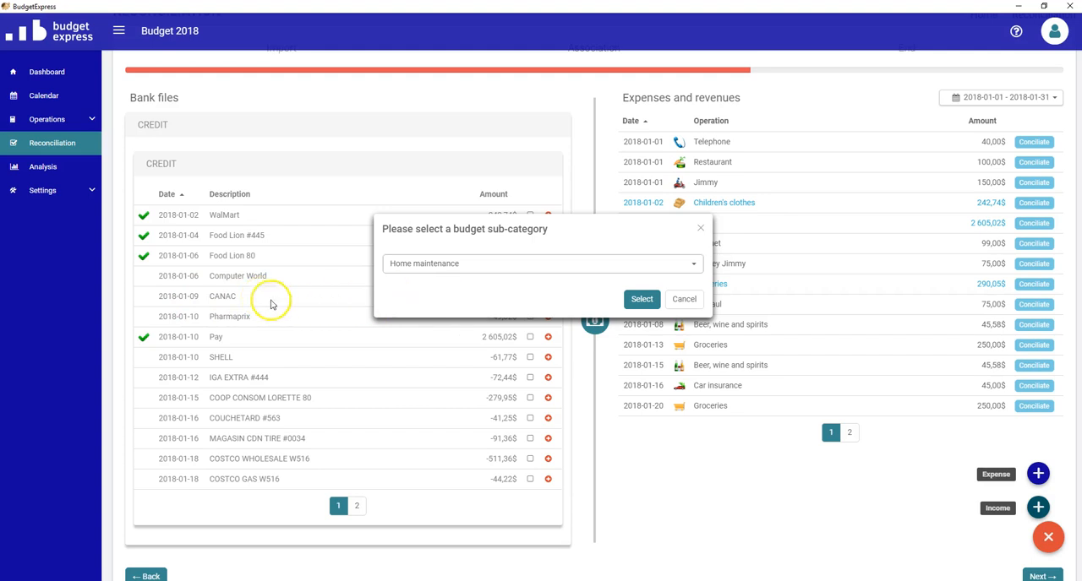
click(642, 299)
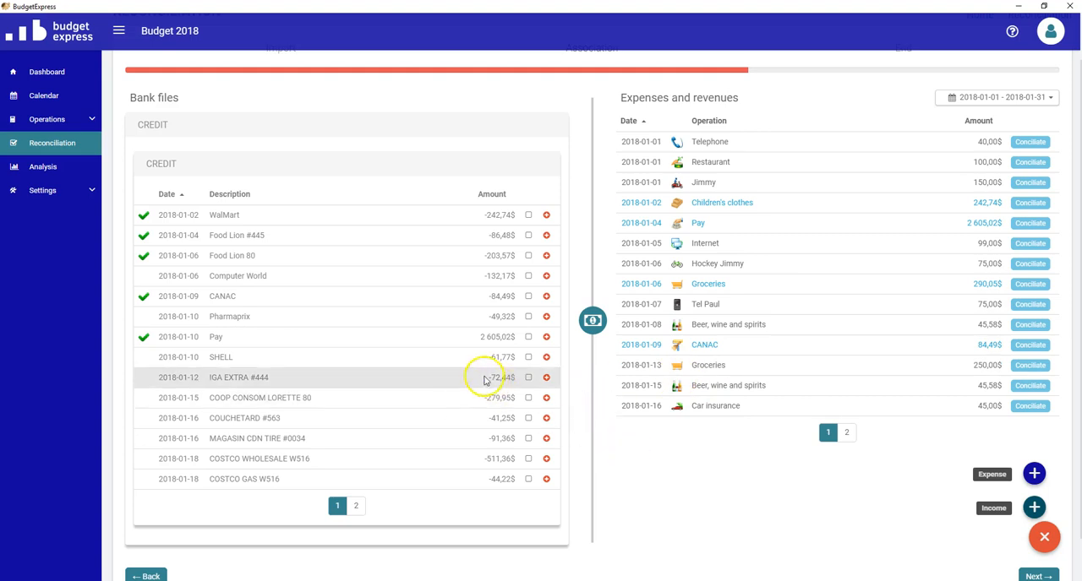
- Start a new planned expense and assign it the Gas sub-category
click(668, 443)
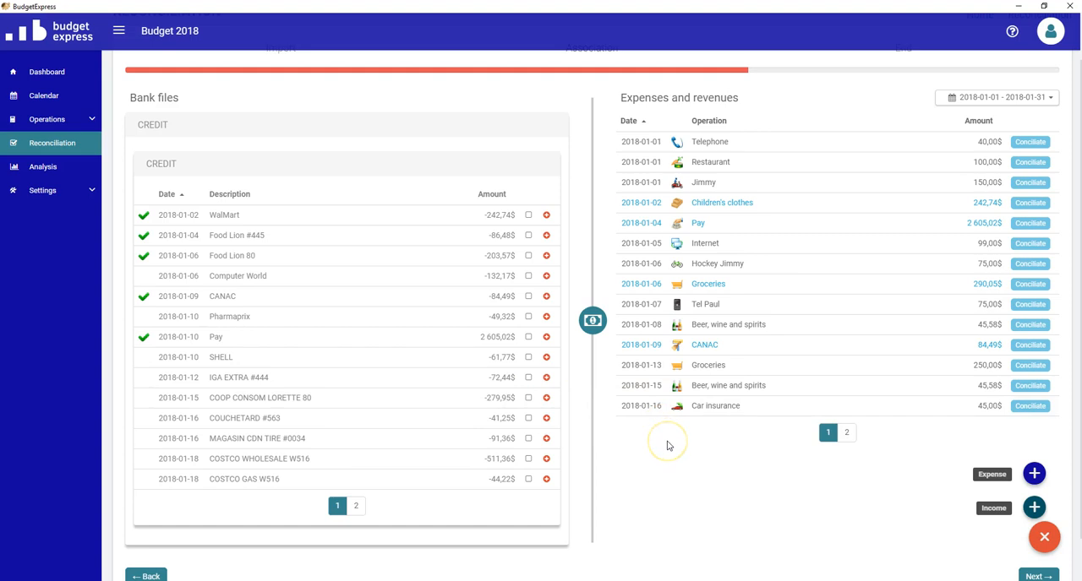
click(1044, 538)
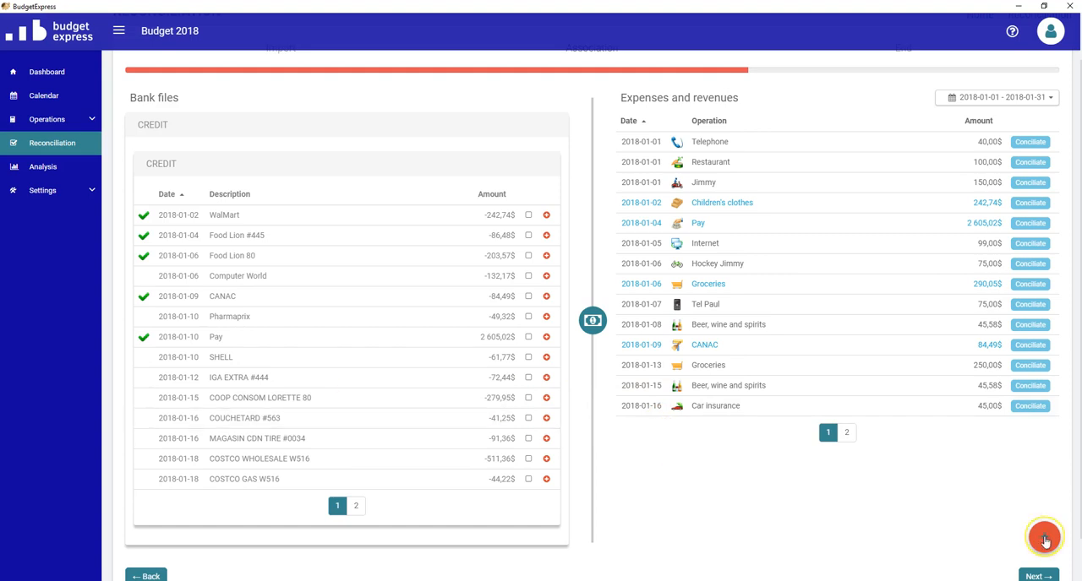
click(1048, 539)
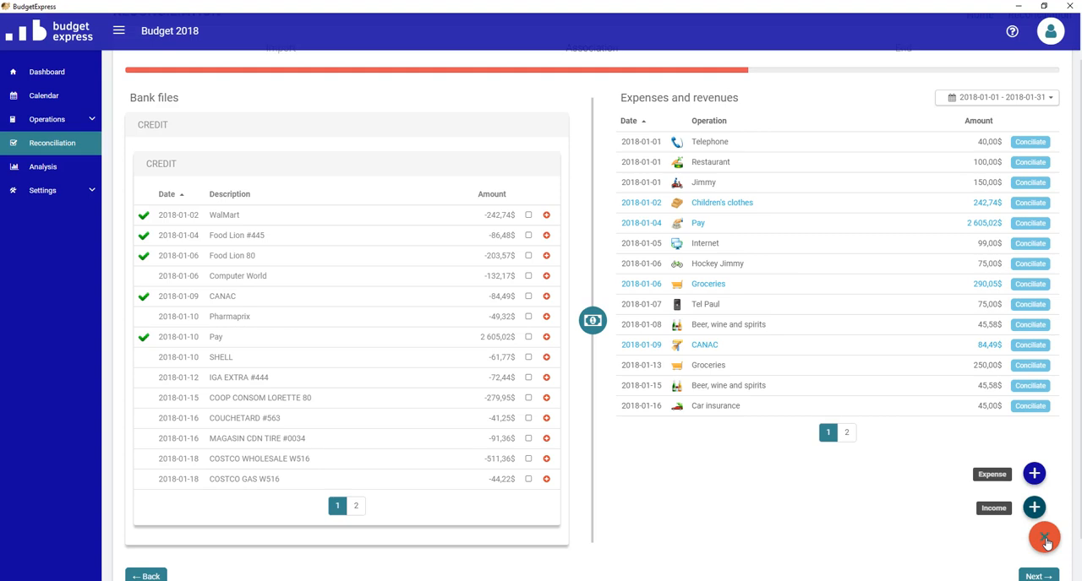
click(1035, 477)
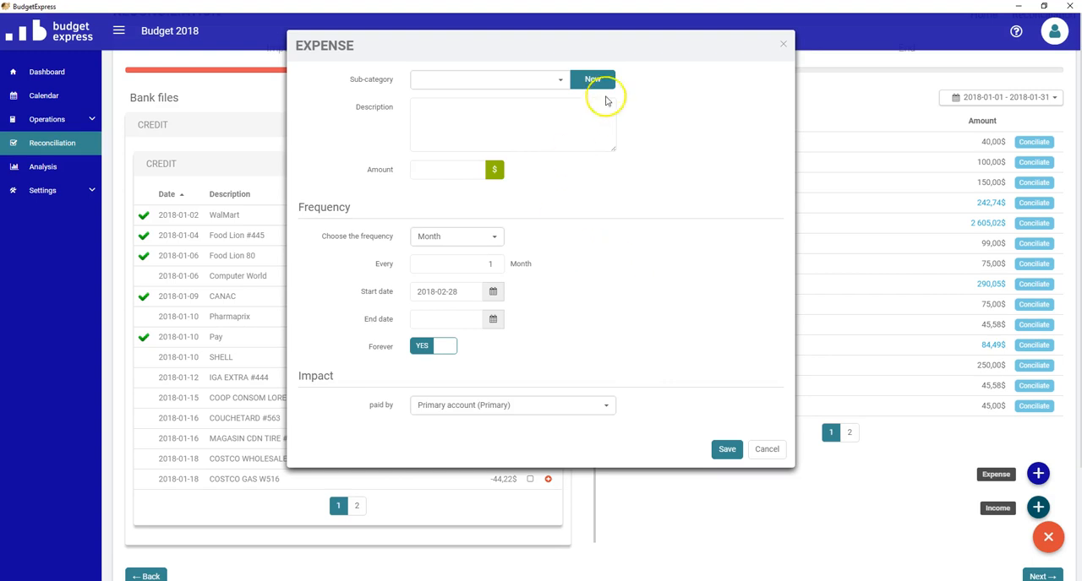
click(561, 81)
scroll(500, 427, down, 7)
scroll(500, 427, down, 10)
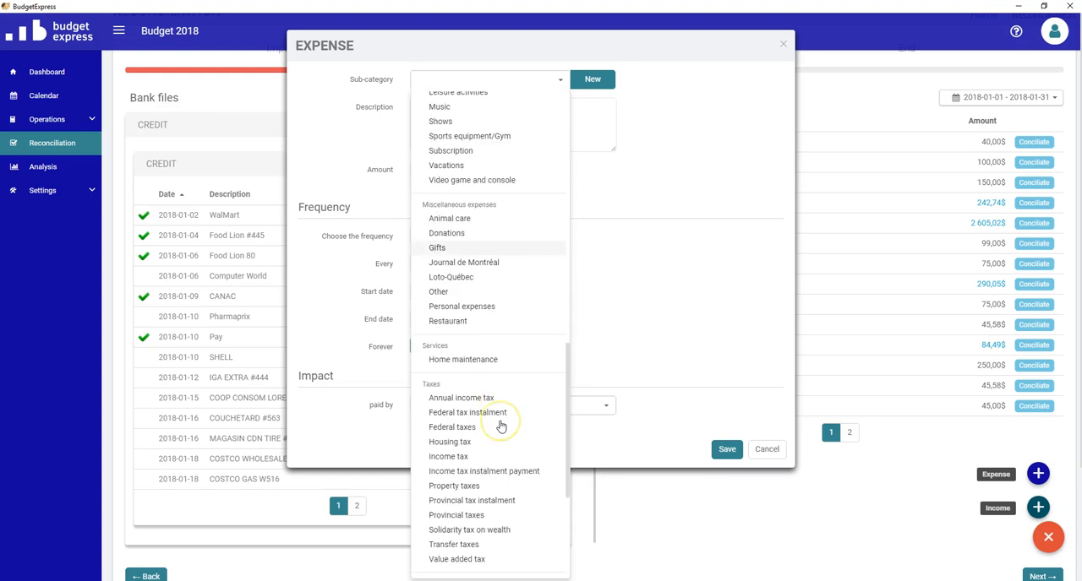
scroll(507, 423, down, 3)
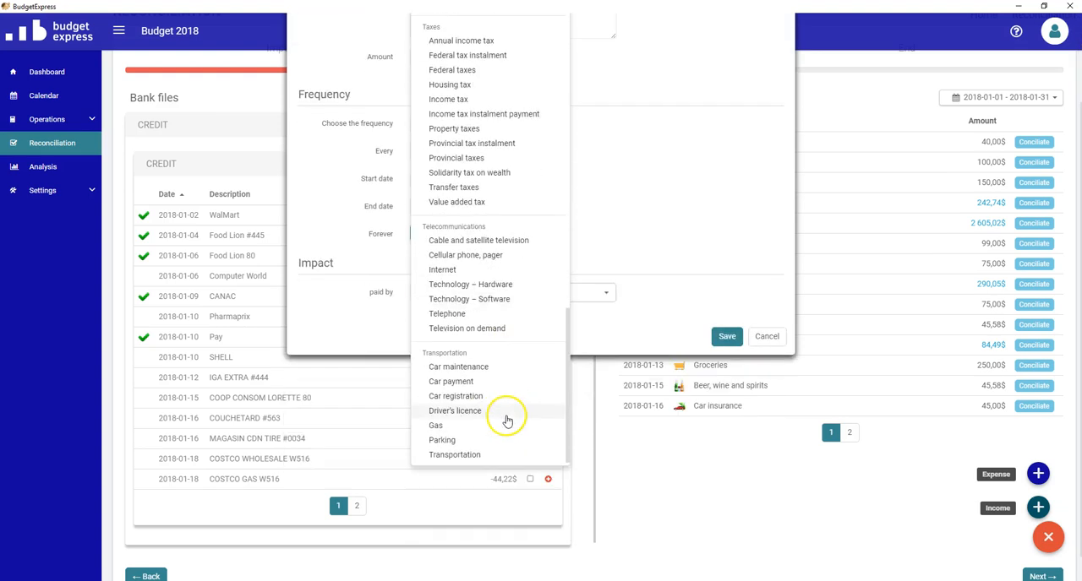
click(466, 429)
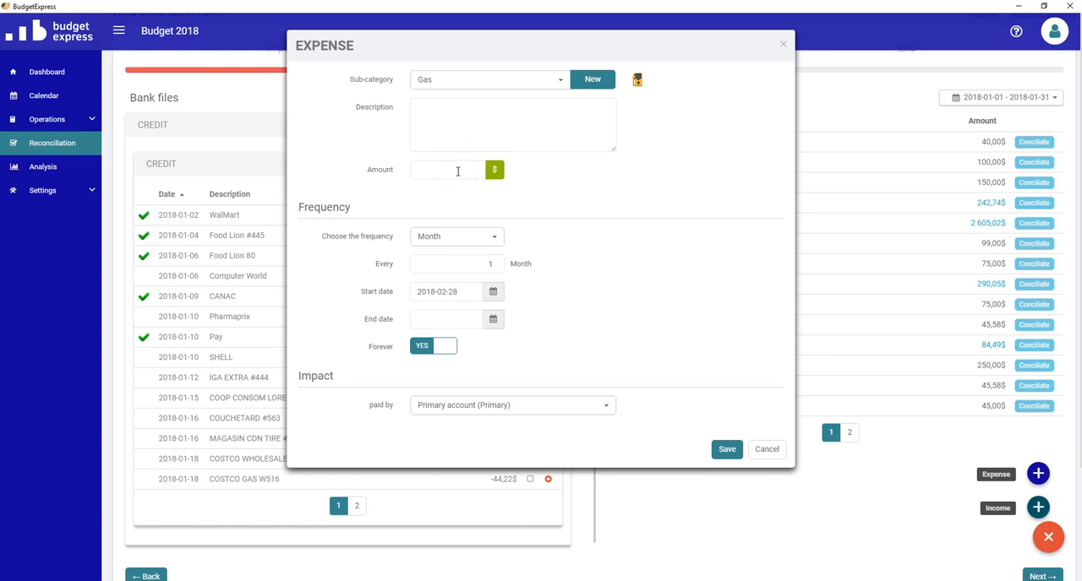
- Set the gas expense's amount to 65 $ and its frequency to Week
click(457, 171)
text(65)
click(491, 237)
click(479, 270)
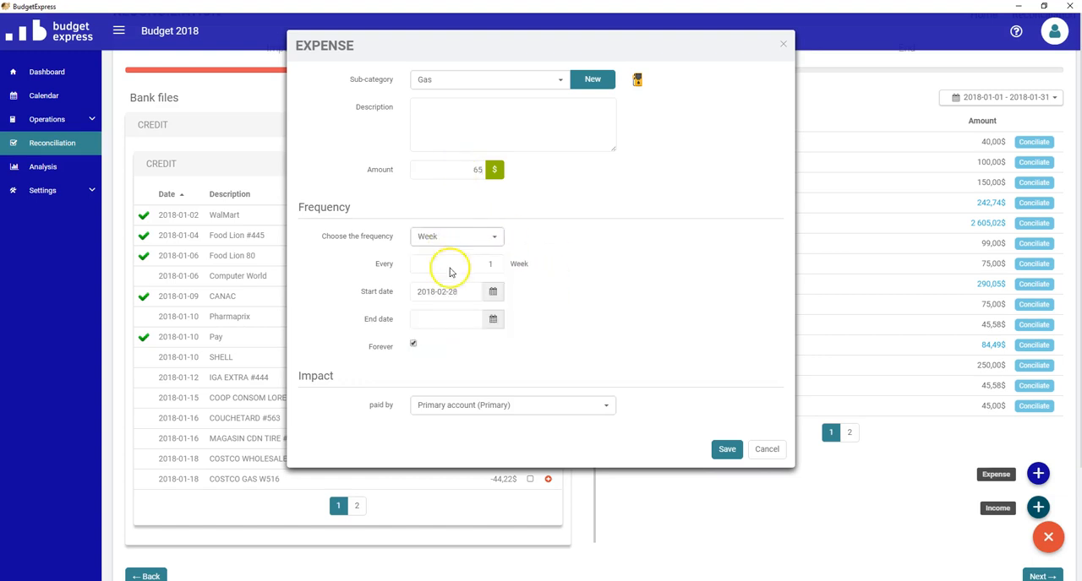
- Set the gas expense's start date to 2018-01-06 and save the expense
click(494, 292)
click(415, 158)
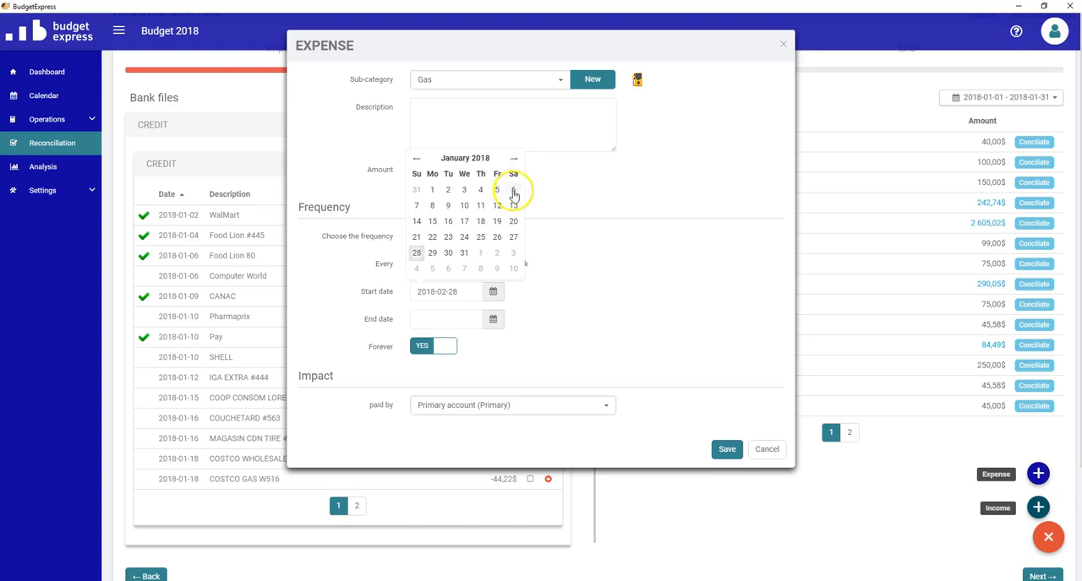
click(513, 191)
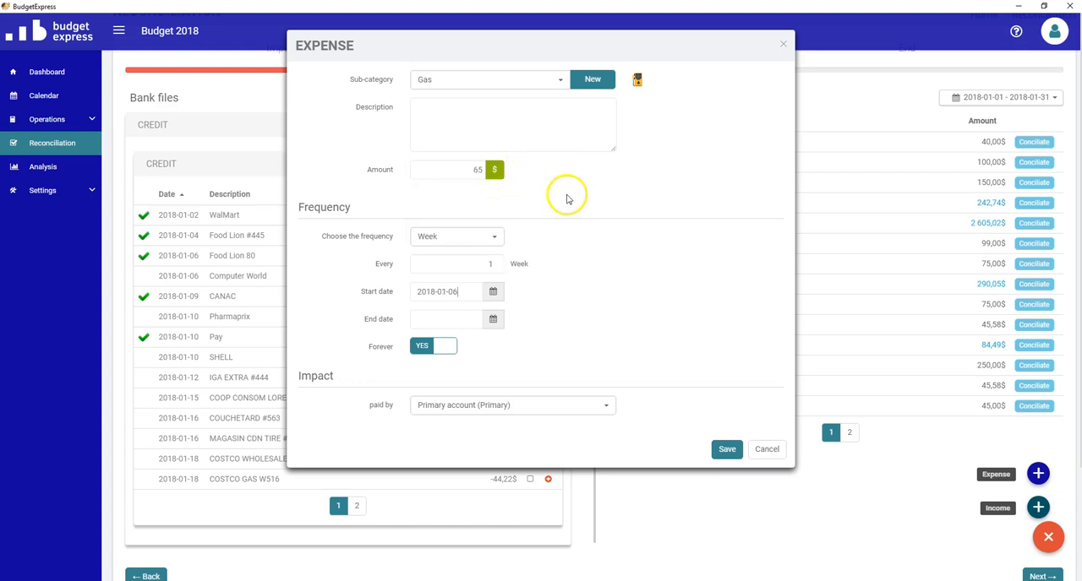
click(724, 457)
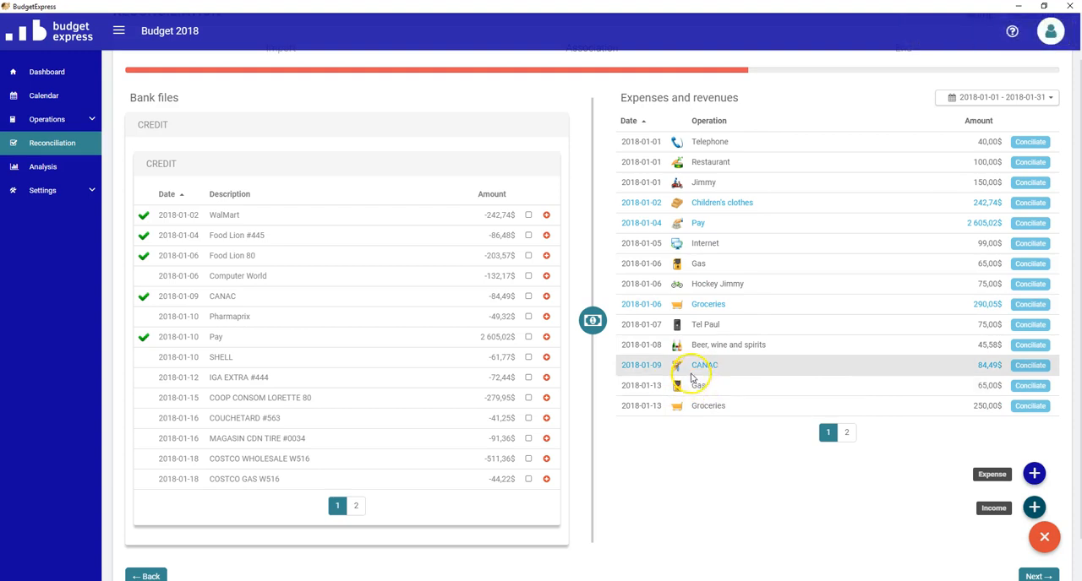
- Reconcile the SHELL transaction with the January 6 Gas expense and COSTCO GAS W516 with the January 13 Gas expense
click(528, 356)
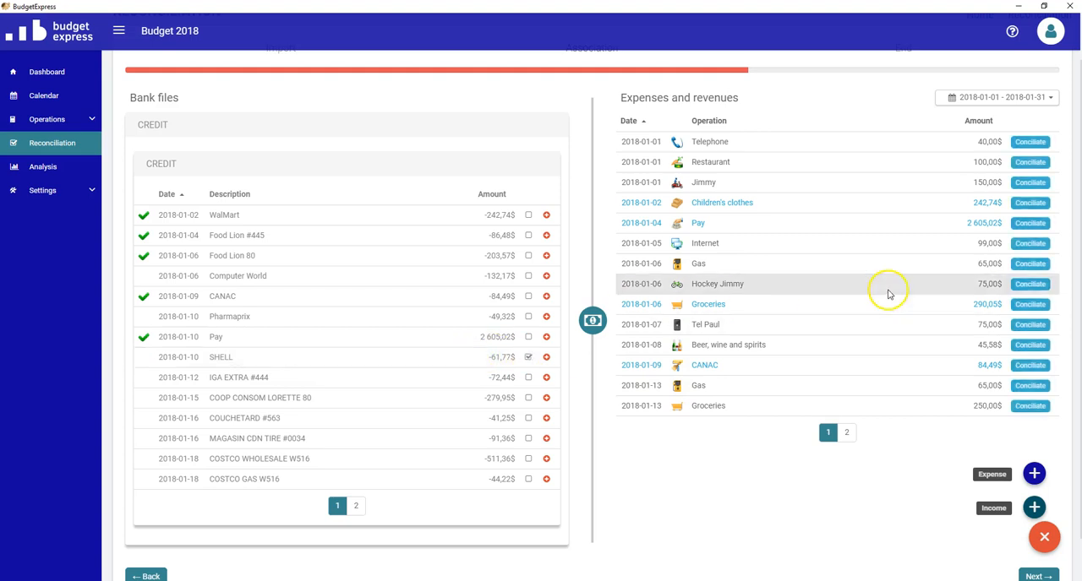
click(1028, 263)
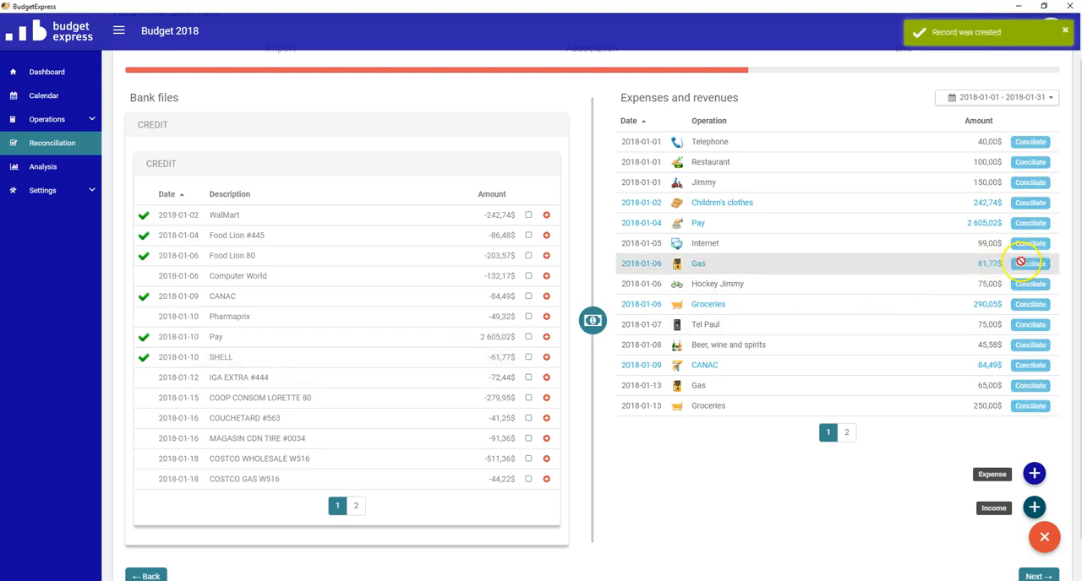
click(528, 479)
click(1029, 386)
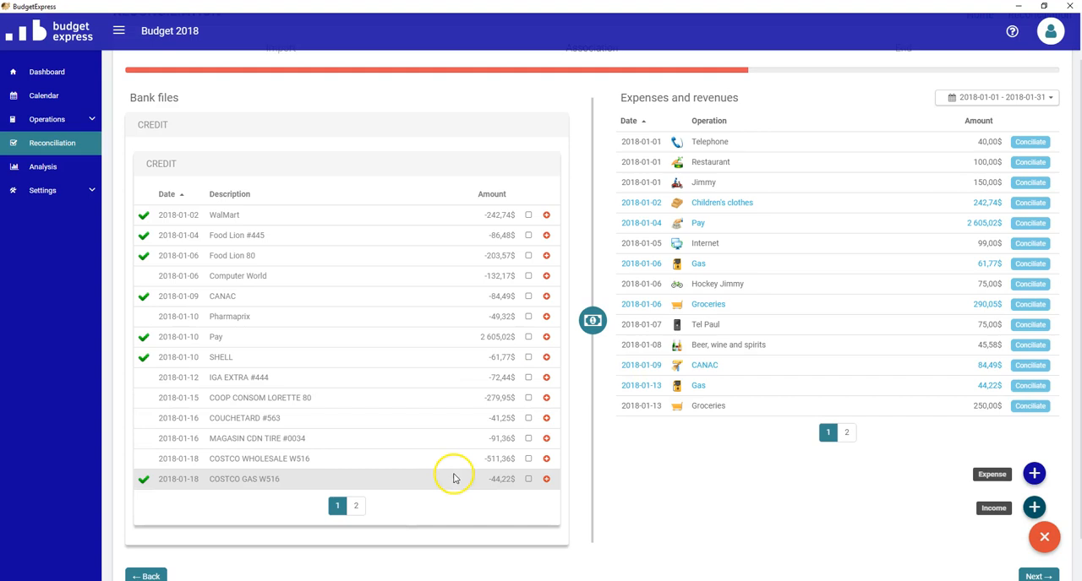
click(670, 468)
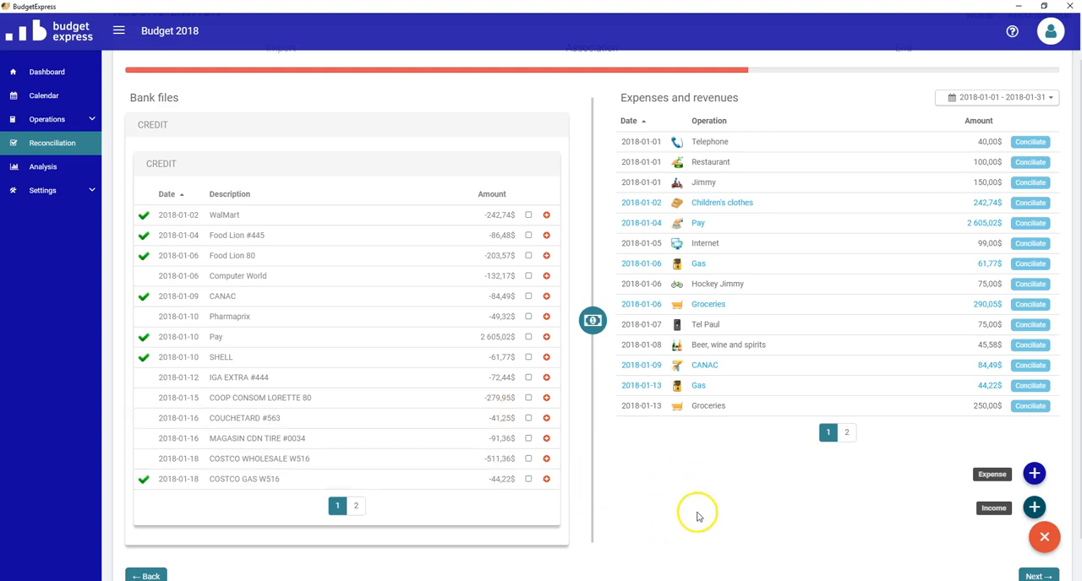
- Advance to the reconciliation's end stage, decline leaving it, and return to the association stage
click(1036, 576)
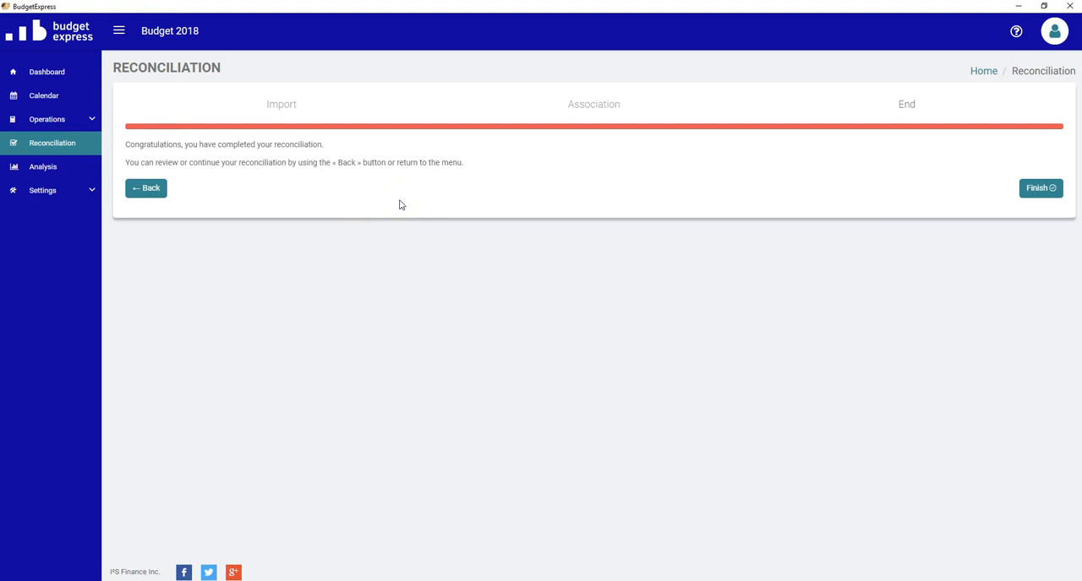
click(1041, 190)
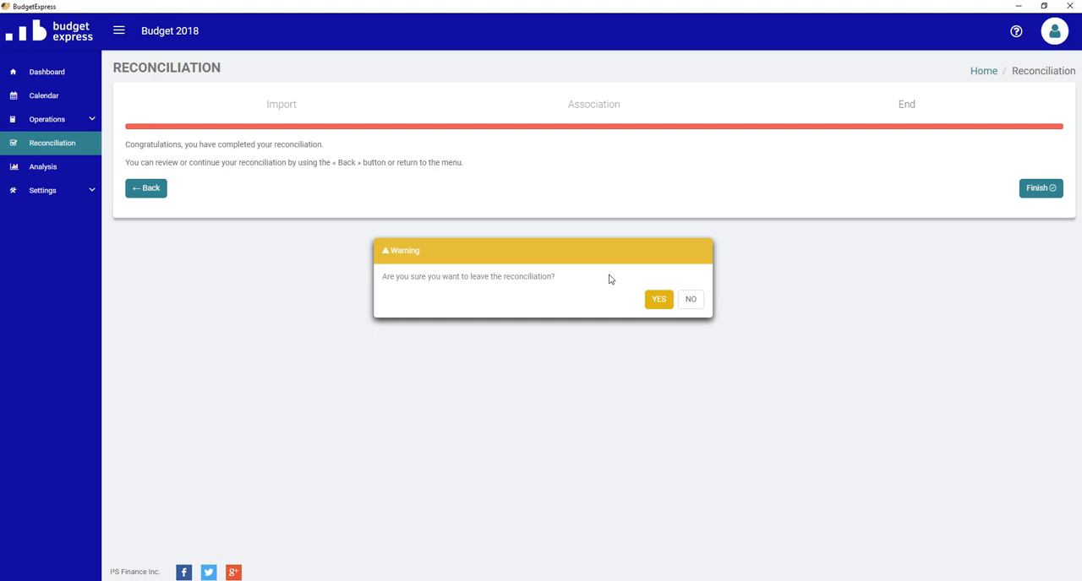
click(688, 298)
click(160, 192)
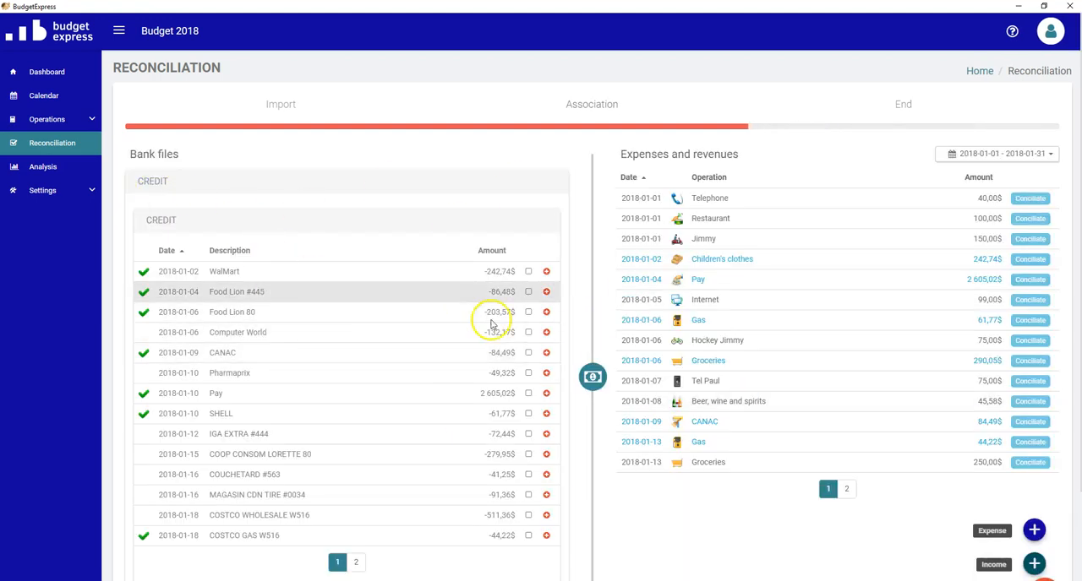
scroll(1042, 558, down, 3)
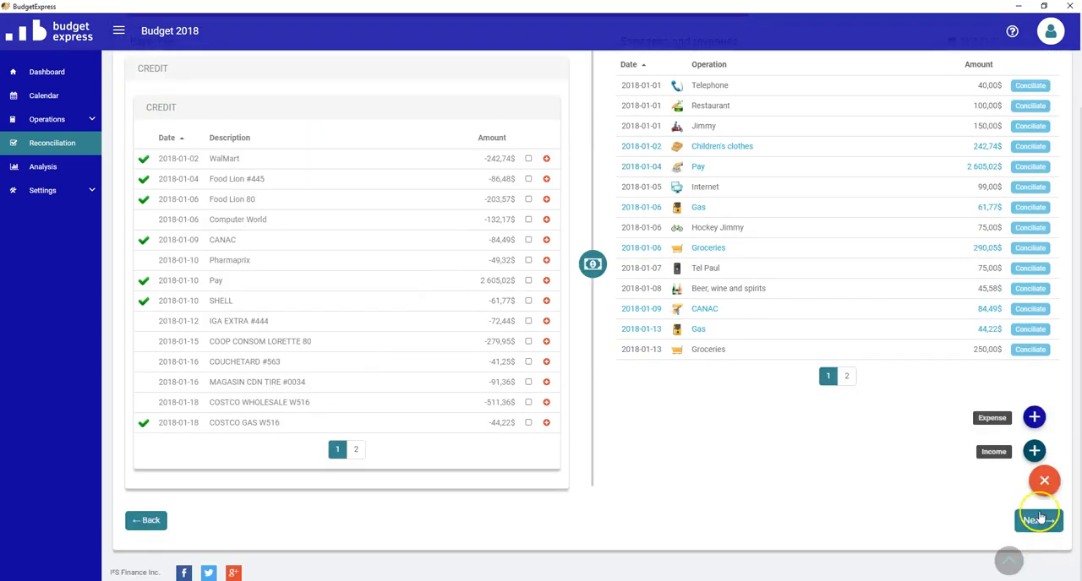
- Finish the reconciliation and confirm leaving it
click(1037, 520)
click(1044, 189)
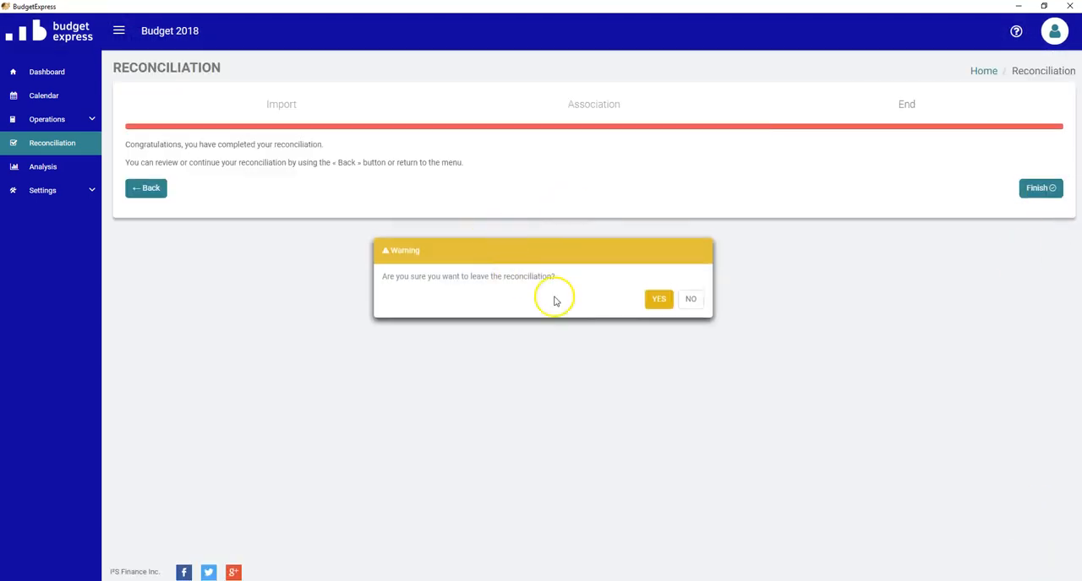
click(659, 301)
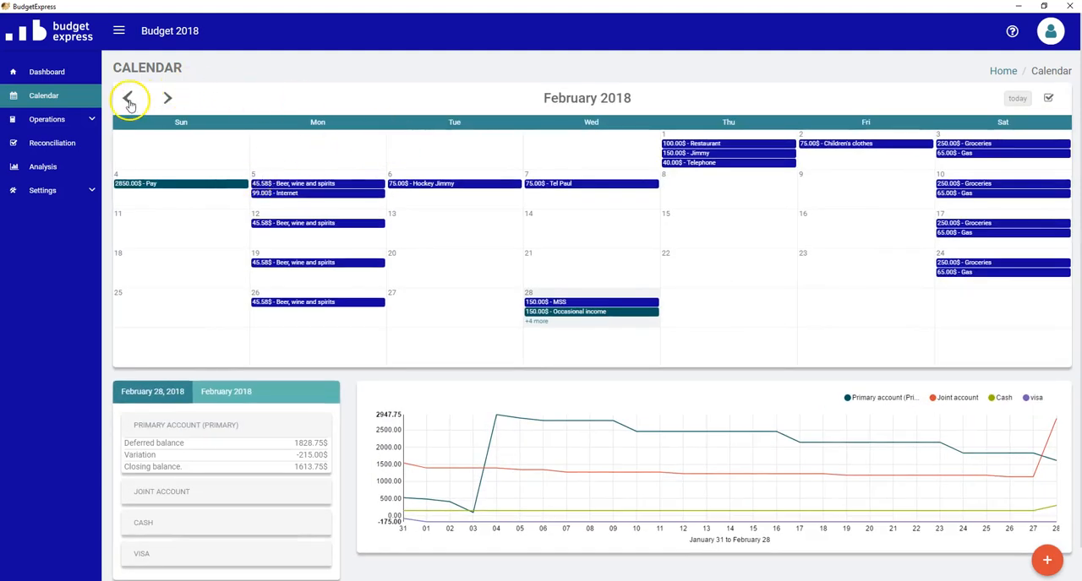
- Show January 2018 in the calendar and examine the CANAC operation on January 9 without changing it
click(128, 100)
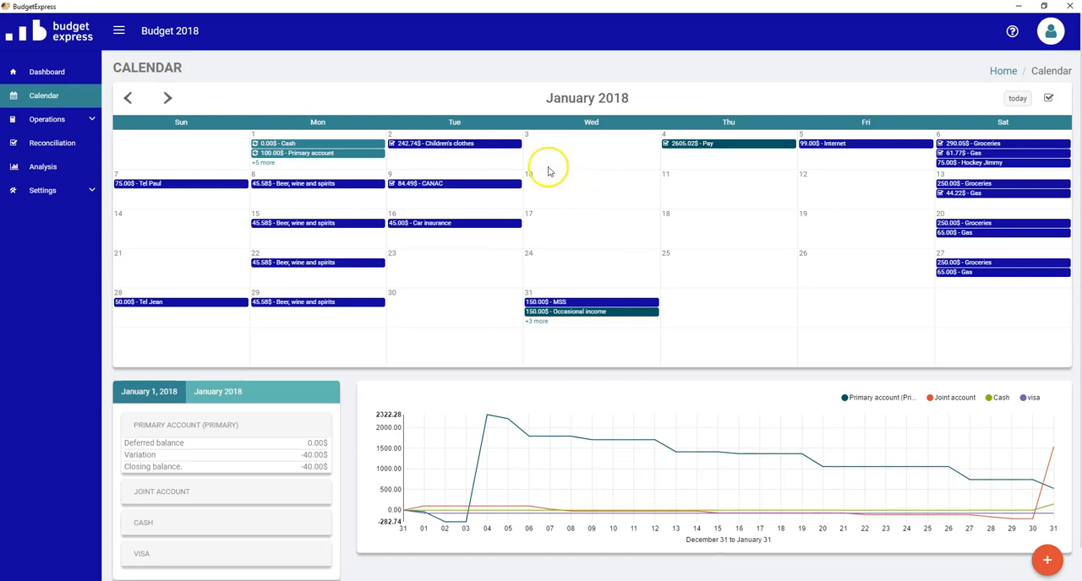
click(431, 189)
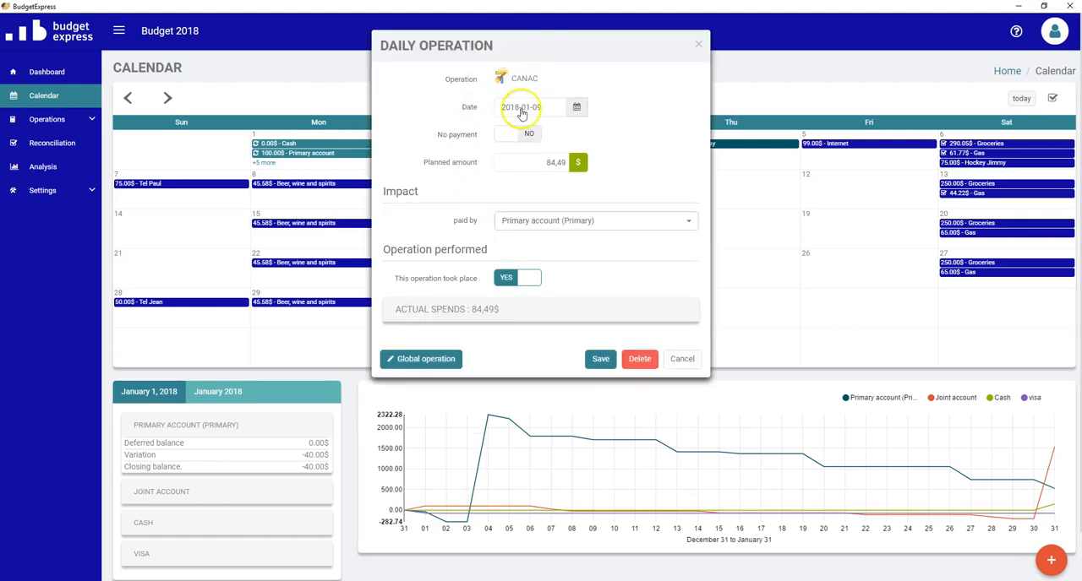
click(682, 360)
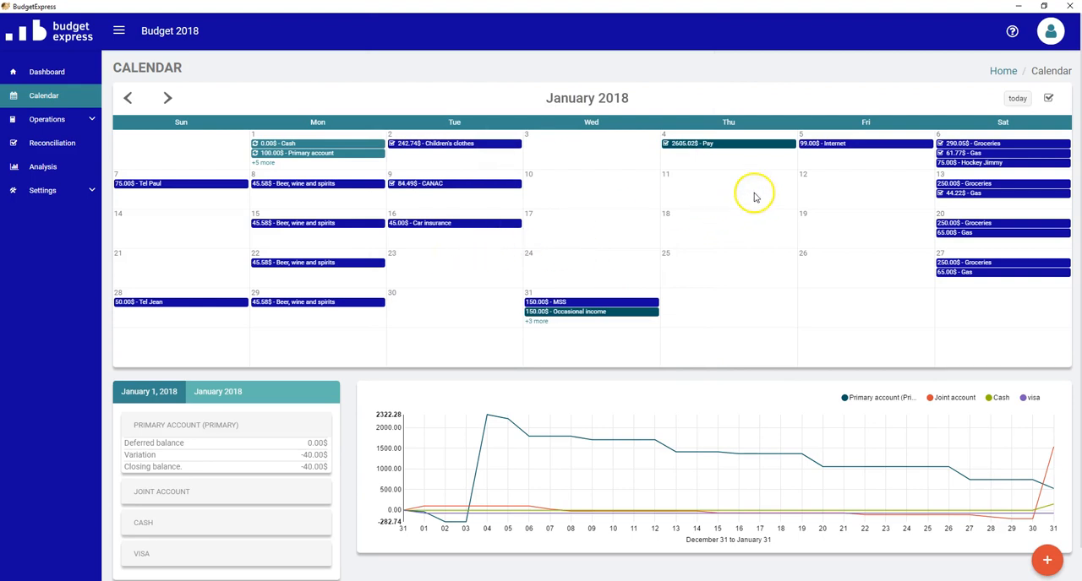
- Examine the actual spends of the January 6 Groceries operation and save it unchanged
click(987, 144)
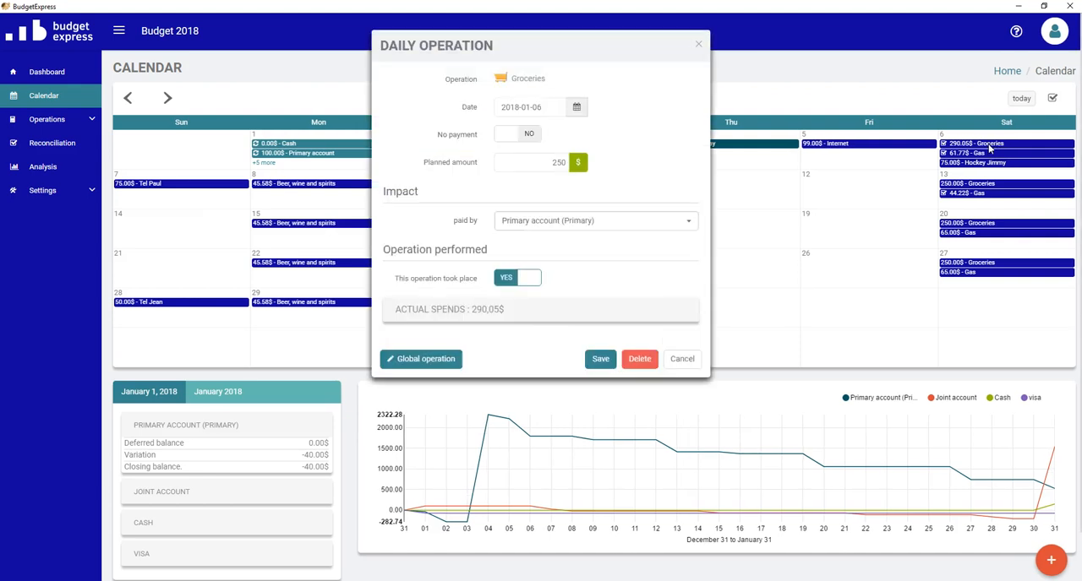
click(471, 312)
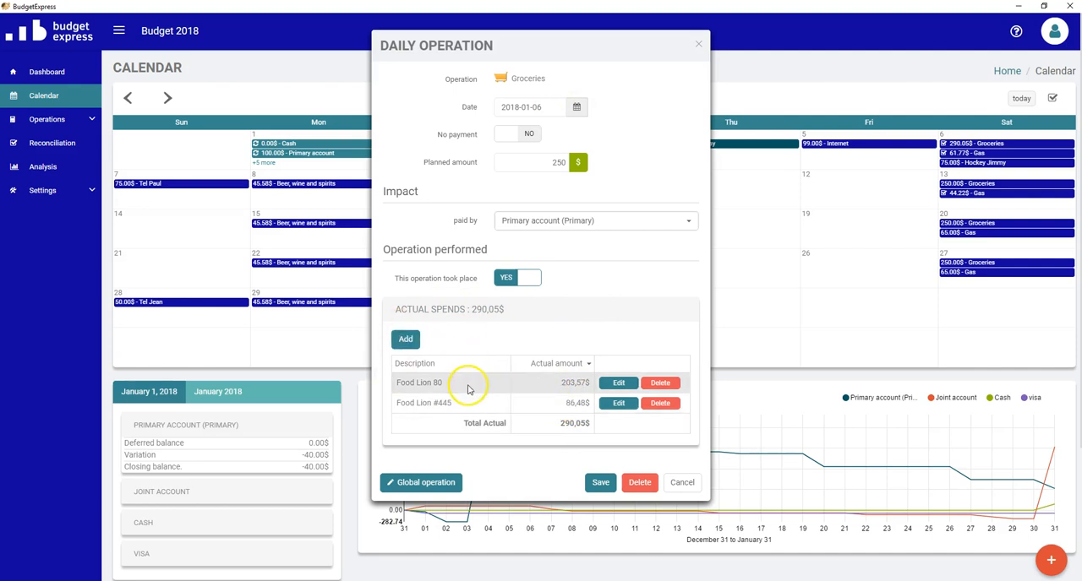
click(614, 387)
click(651, 385)
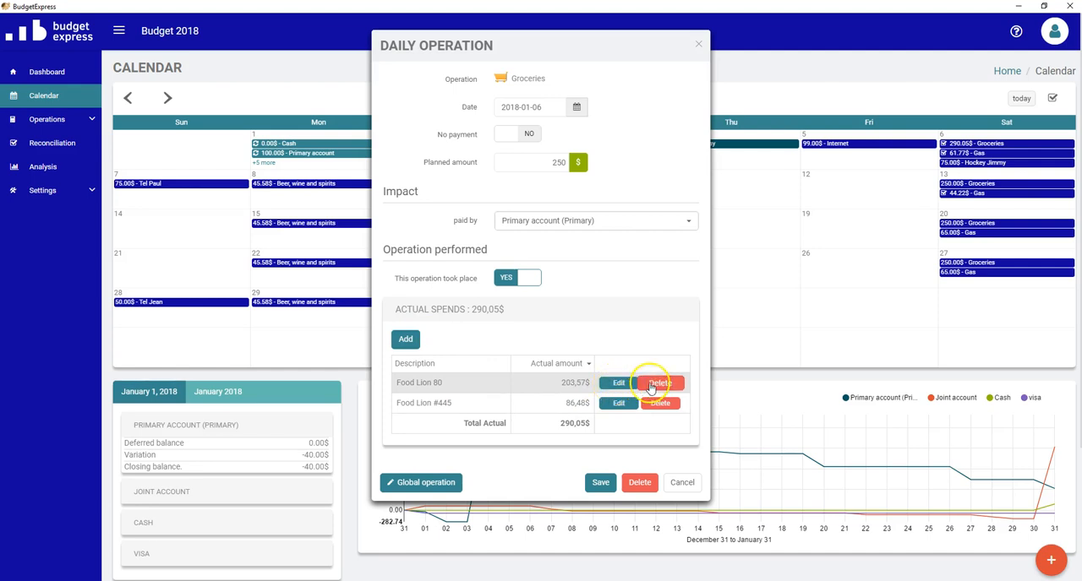
click(611, 385)
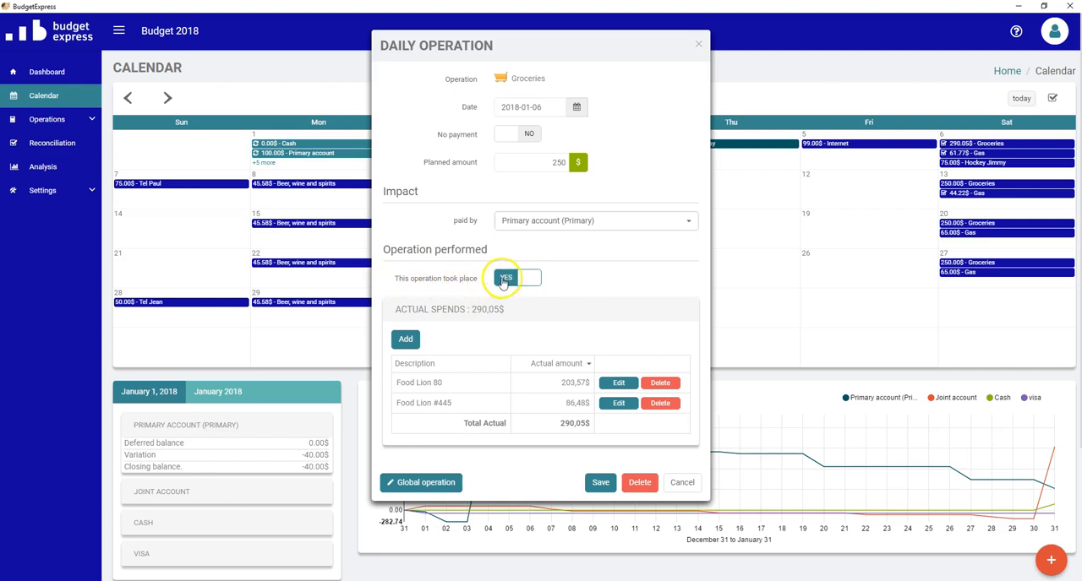
click(600, 482)
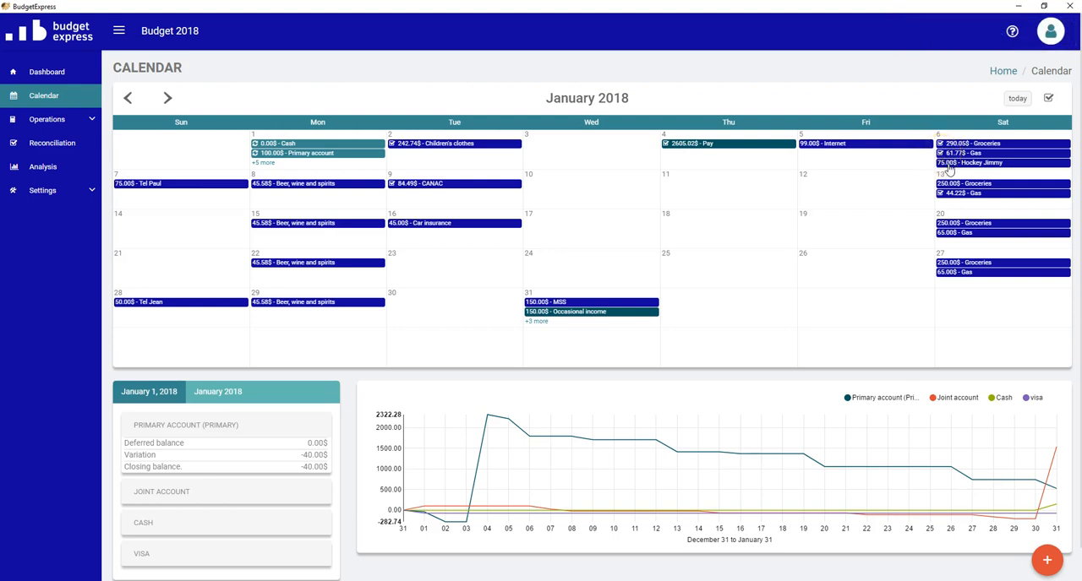
- Start an actual spend for the January 6 hockey operation with the description "Hockey league ADM"
click(949, 164)
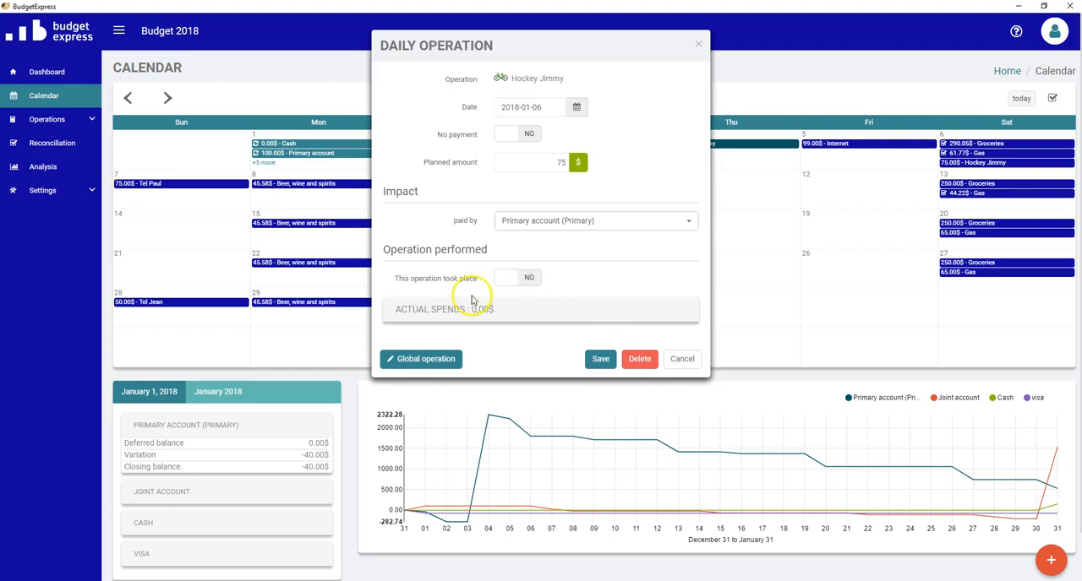
click(682, 360)
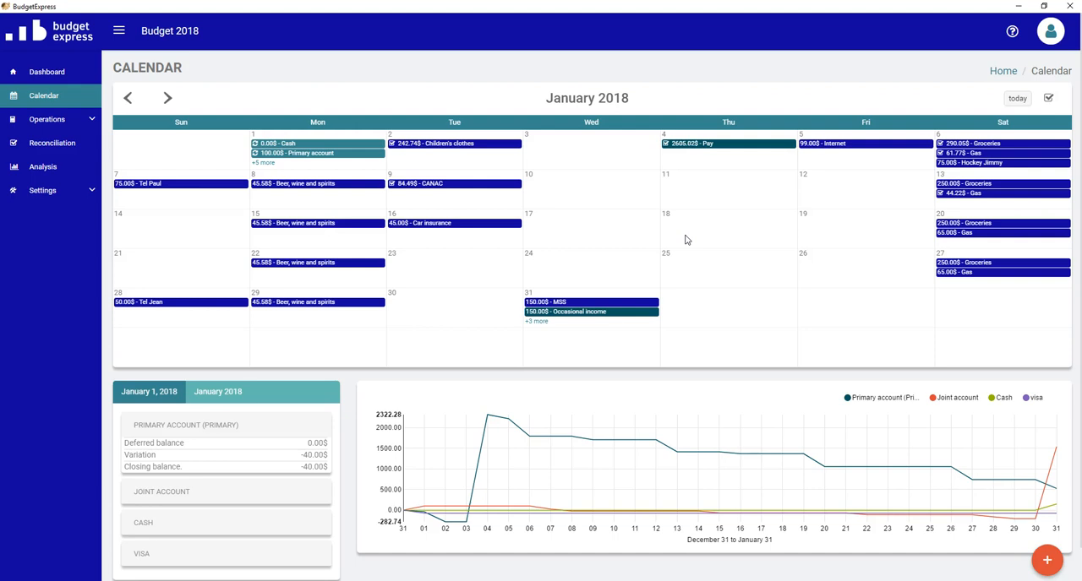
click(963, 163)
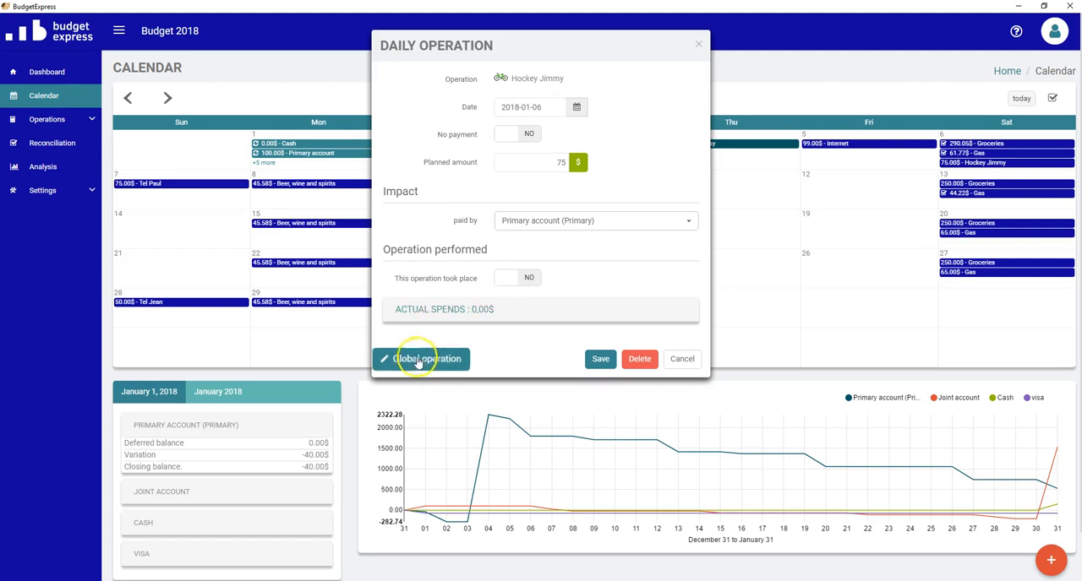
click(445, 312)
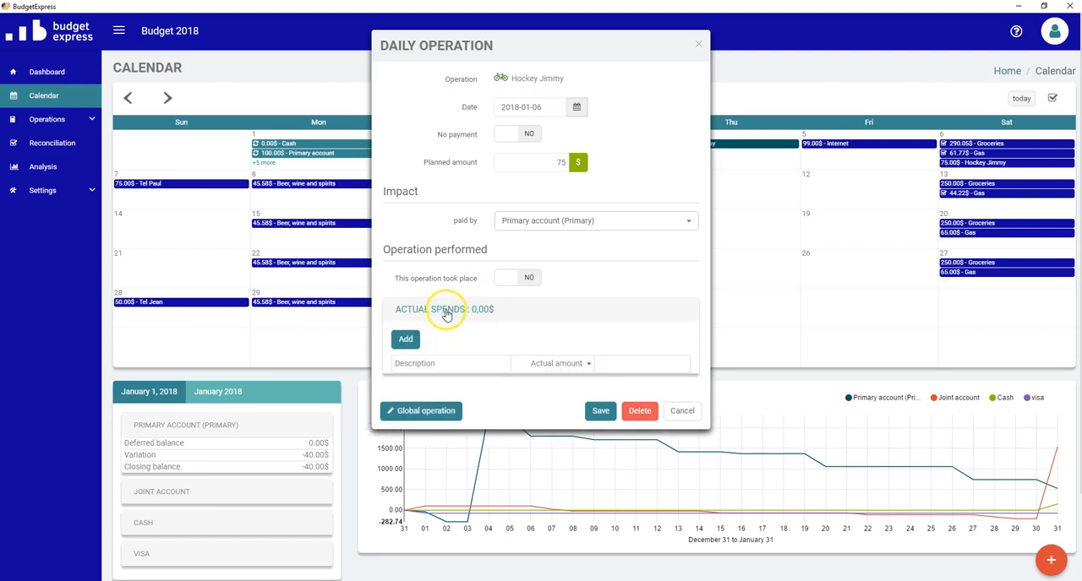
click(405, 339)
click(620, 234)
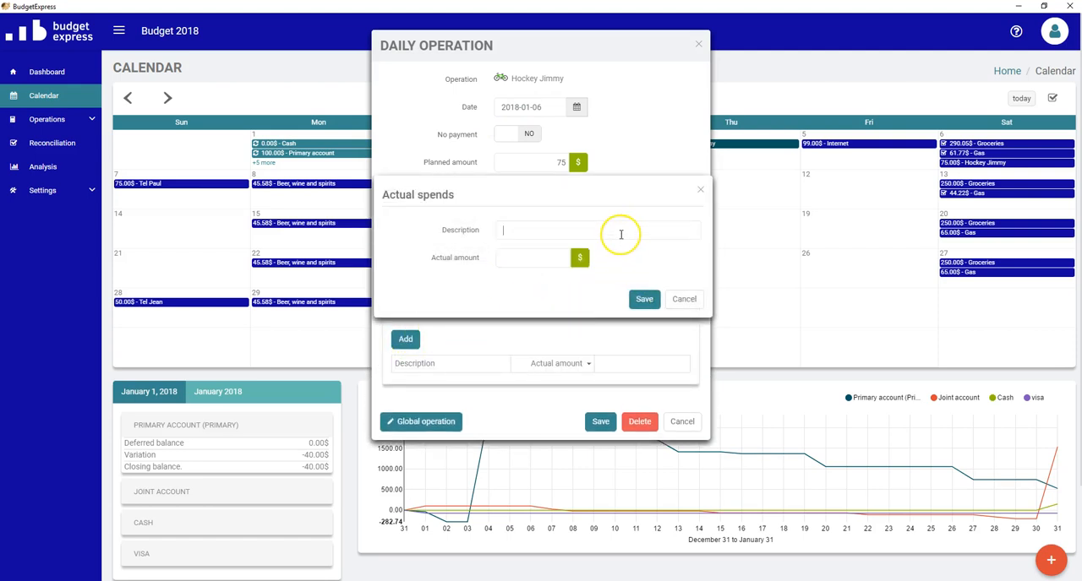
text(Hockey league ADM)
- Set the hockey spend's actual amount to 85 $ and save both the spend and its daily operation
click(562, 258)
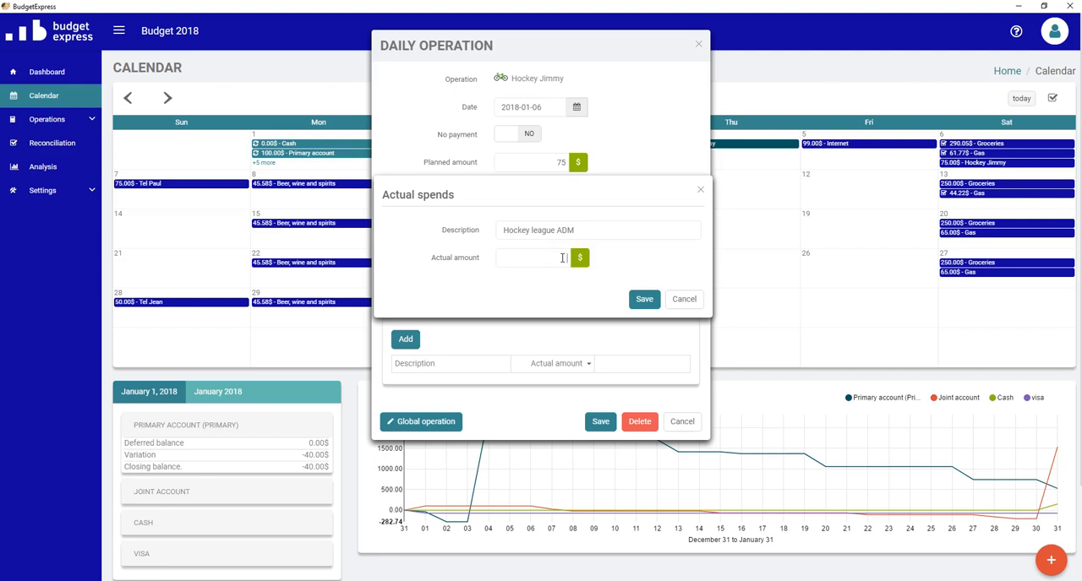
text(85)
click(644, 306)
click(638, 297)
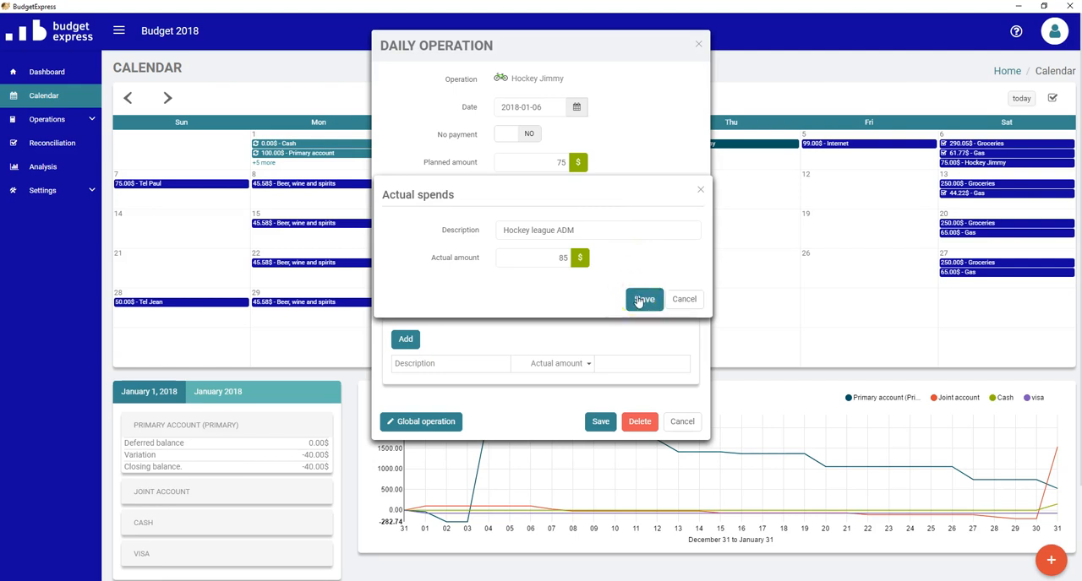
click(638, 299)
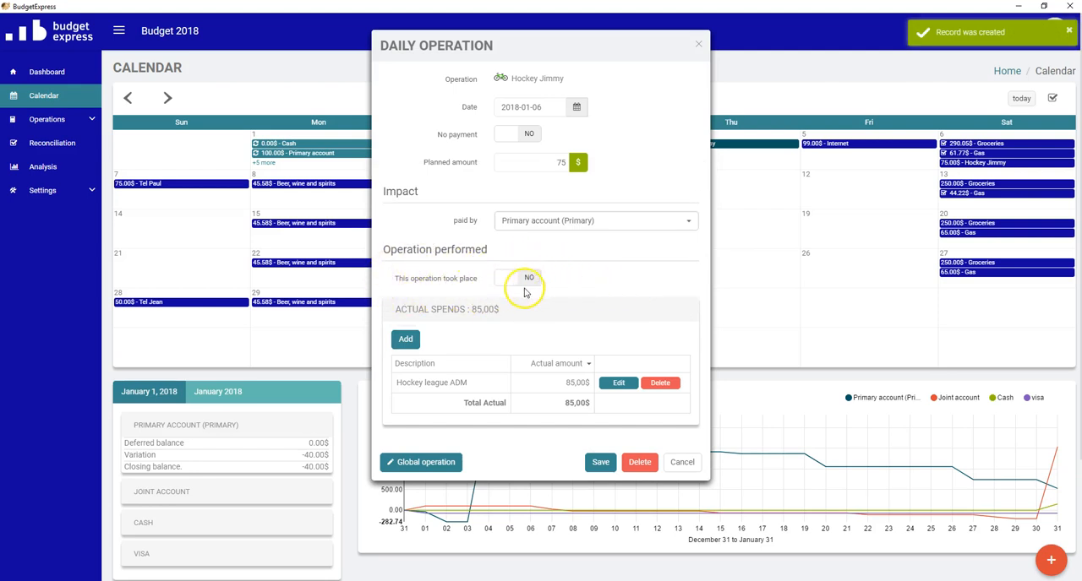
click(600, 465)
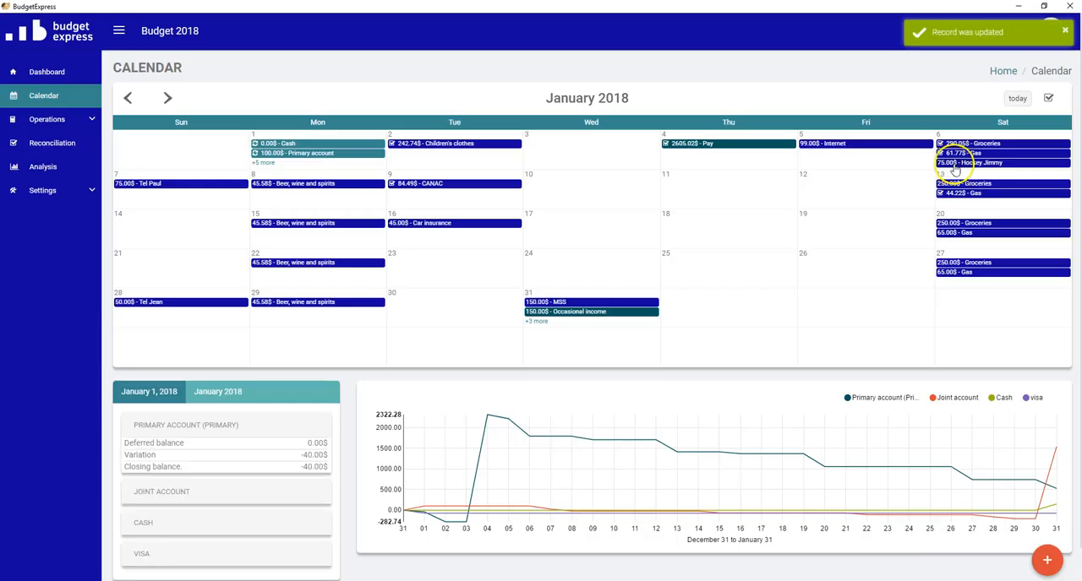
- Mark the January 6 hockey operation as having taken place and save it
click(955, 164)
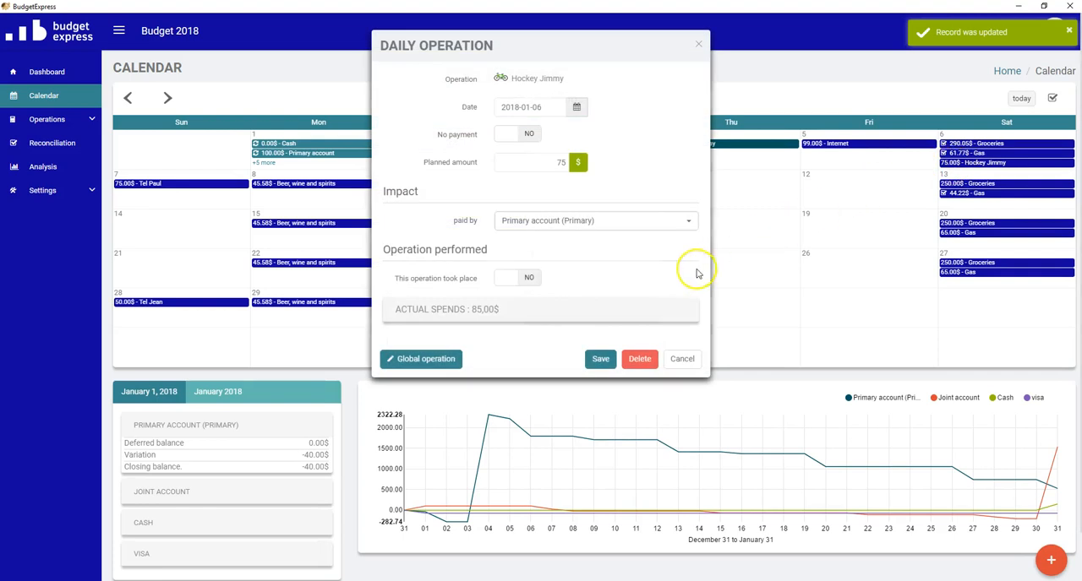
click(518, 278)
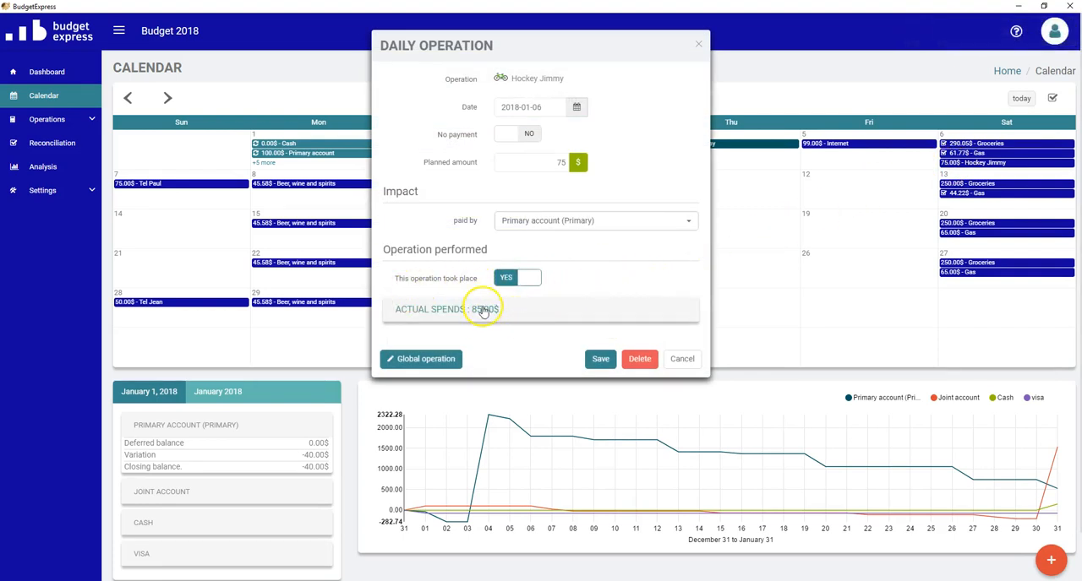
click(600, 358)
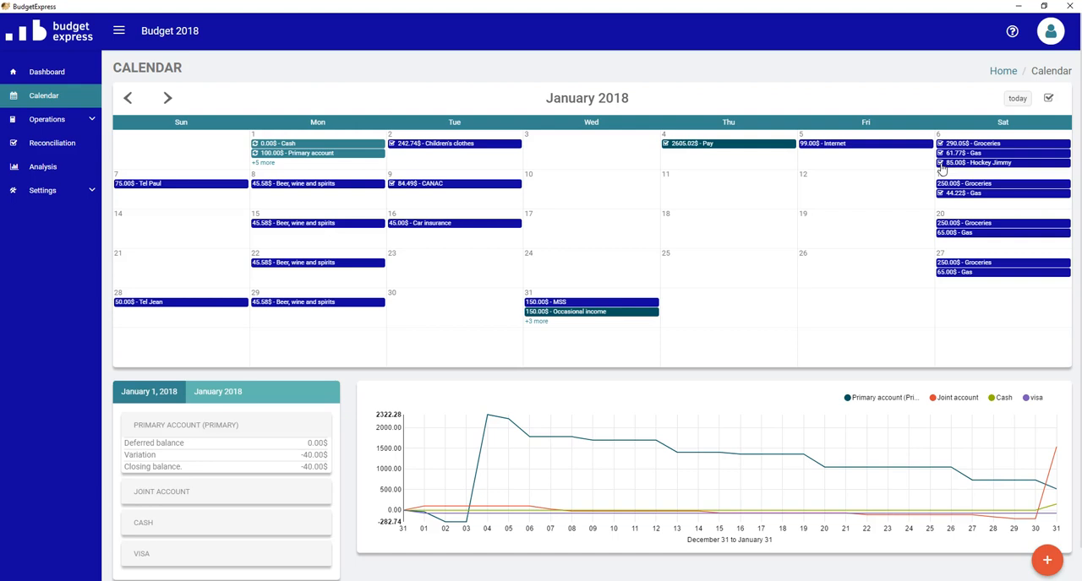
- Add an actual spend described "First entry" with an amount of 100 $ to the January 31 MSS operation
click(558, 303)
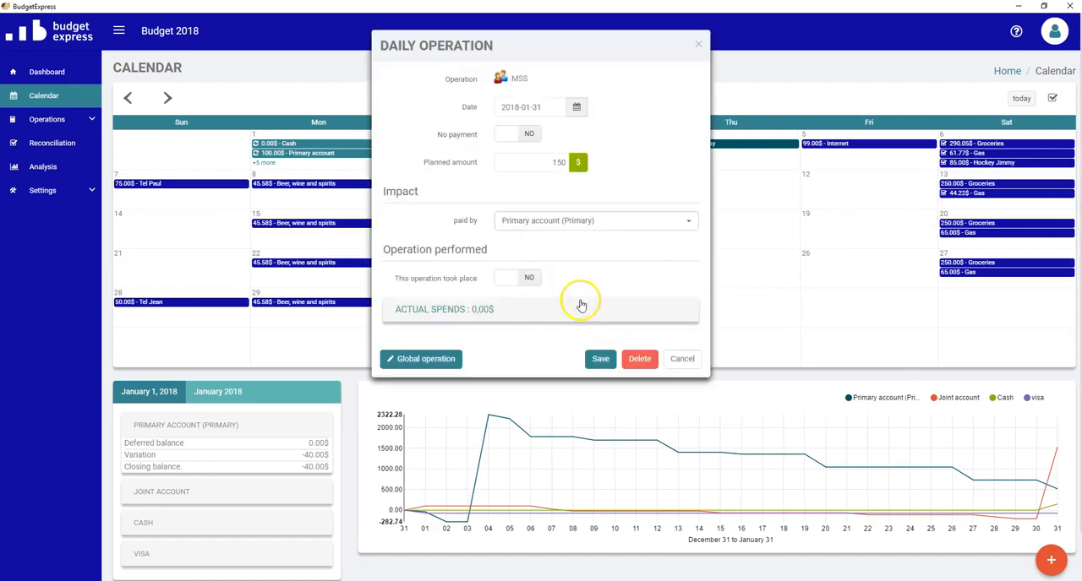
click(483, 318)
click(404, 339)
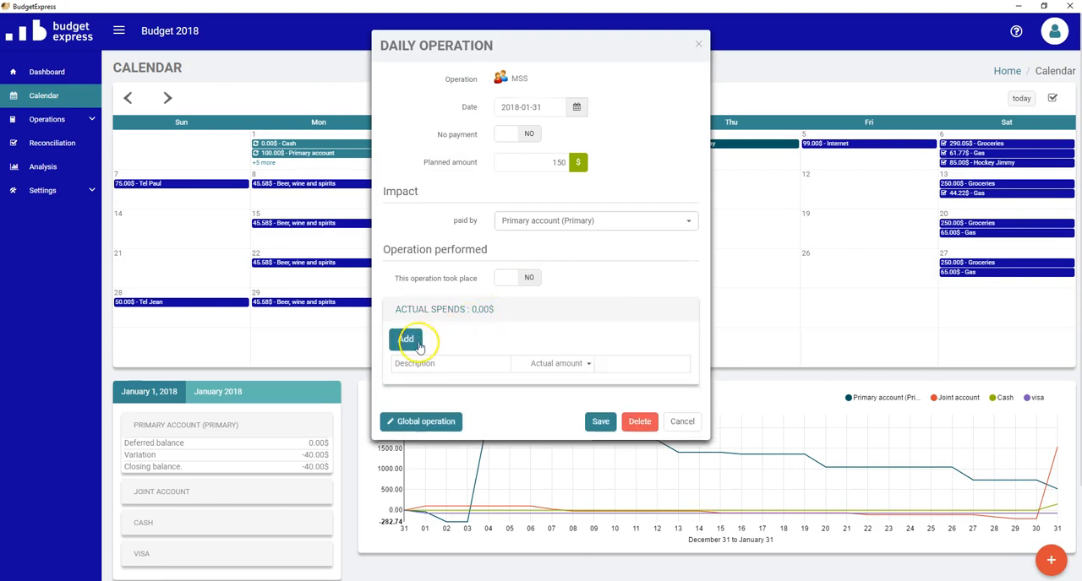
click(660, 300)
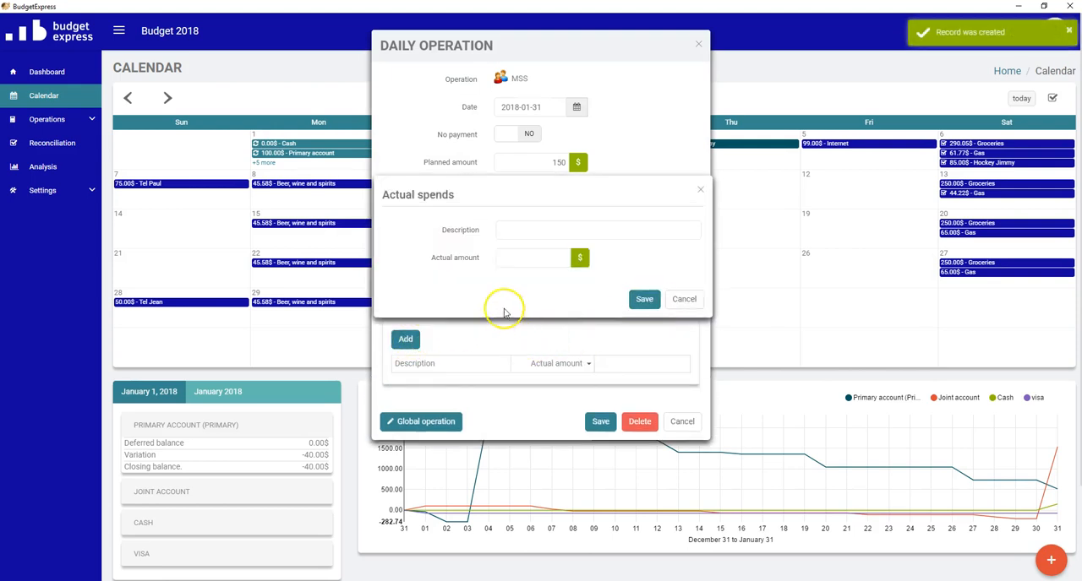
click(527, 228)
text(First)
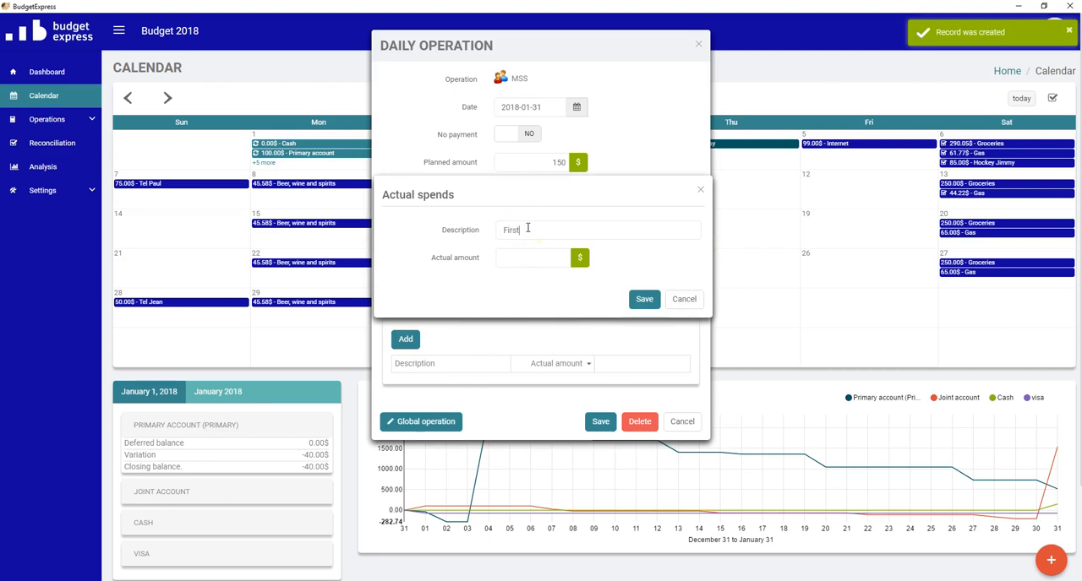
text( ex)
text(try)
click(518, 252)
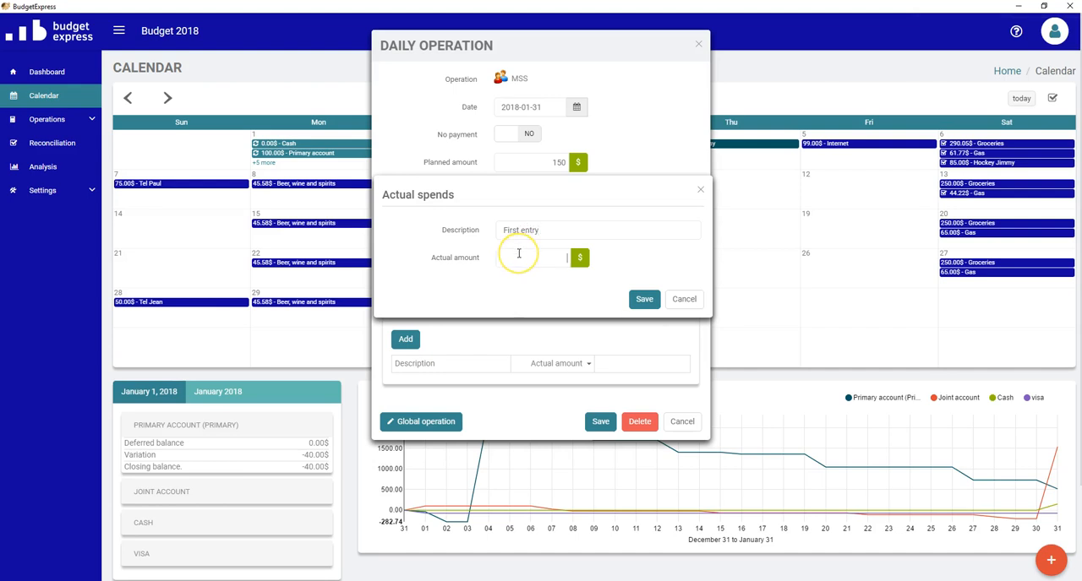
text(100)
click(642, 299)
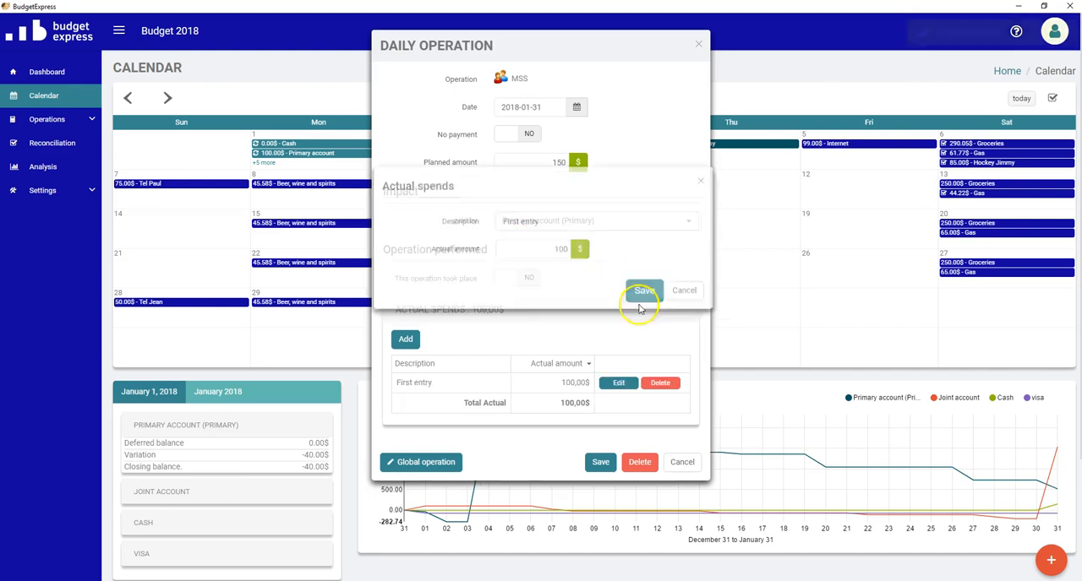
- Add another actual spend to the MSS operation, described "Second entry", with an amount of 50 $
click(403, 338)
click(534, 230)
text(Second entr)
text(y)
text(50)
click(644, 300)
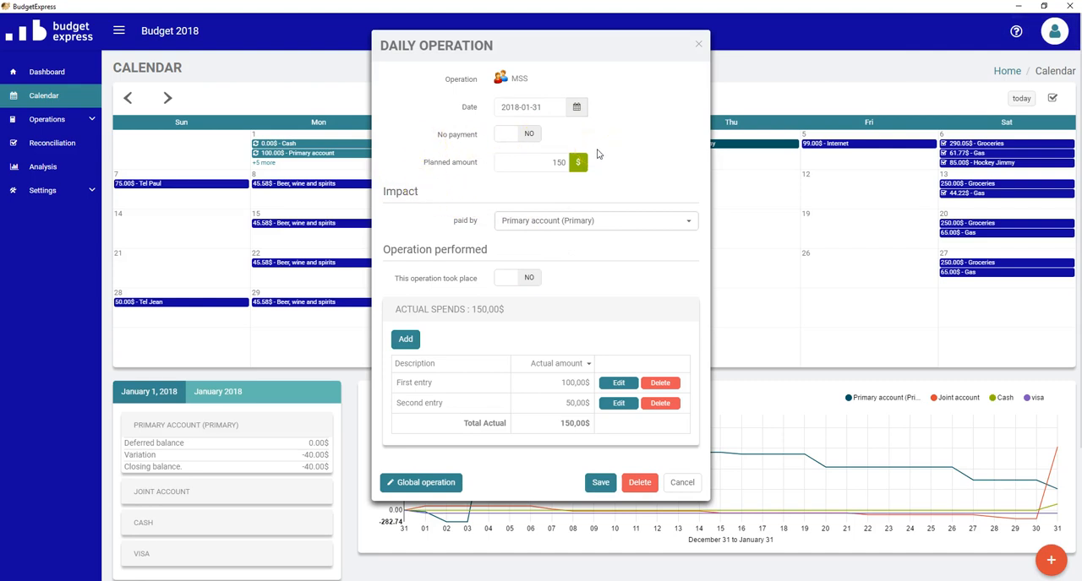
- Mark the January 31 MSS operation as having taken place and save it
click(640, 330)
click(526, 326)
click(567, 307)
click(524, 277)
click(600, 485)
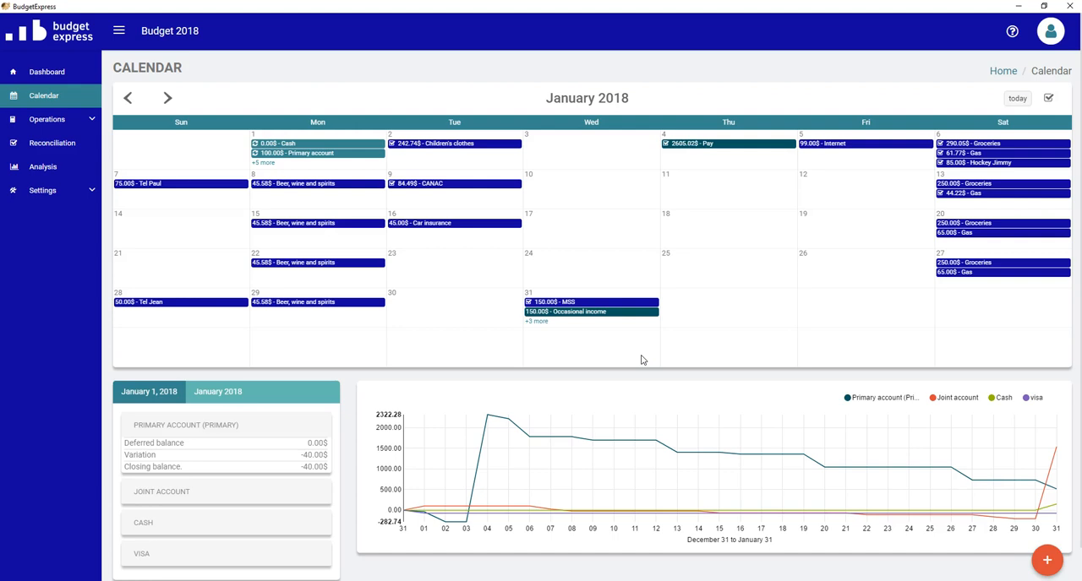
- Generate the detailed report by operation for 2018-01-01 to 2018-01-31 with Comparative and Reconciliation enabled
click(51, 173)
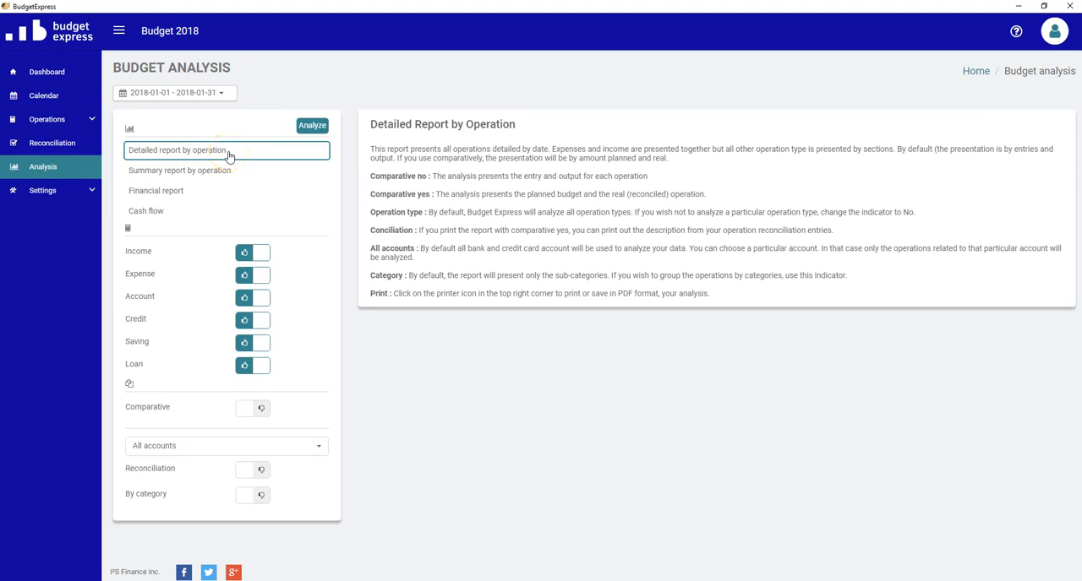
click(261, 411)
click(251, 477)
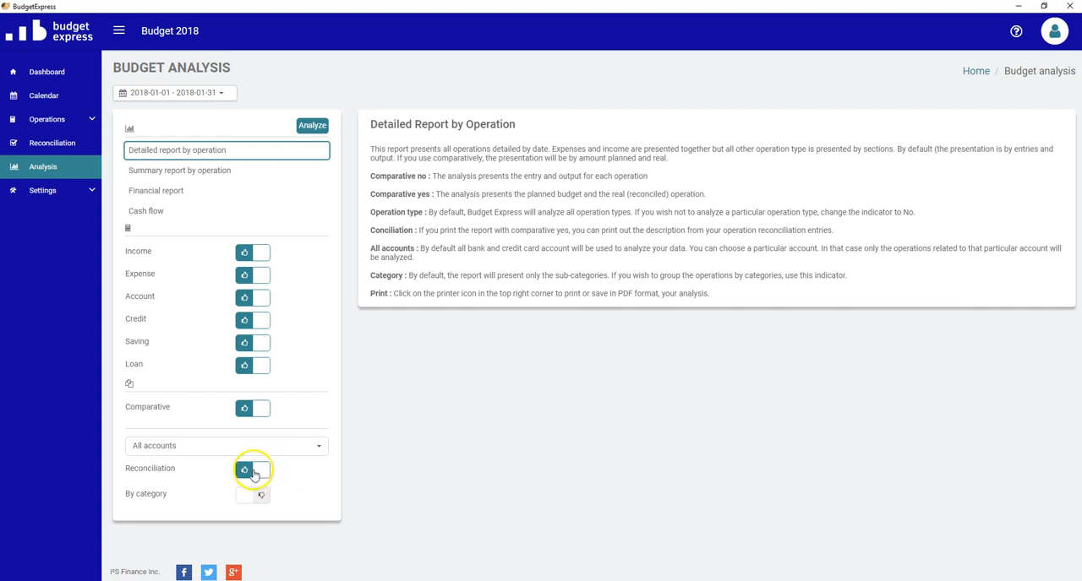
double_click(217, 95)
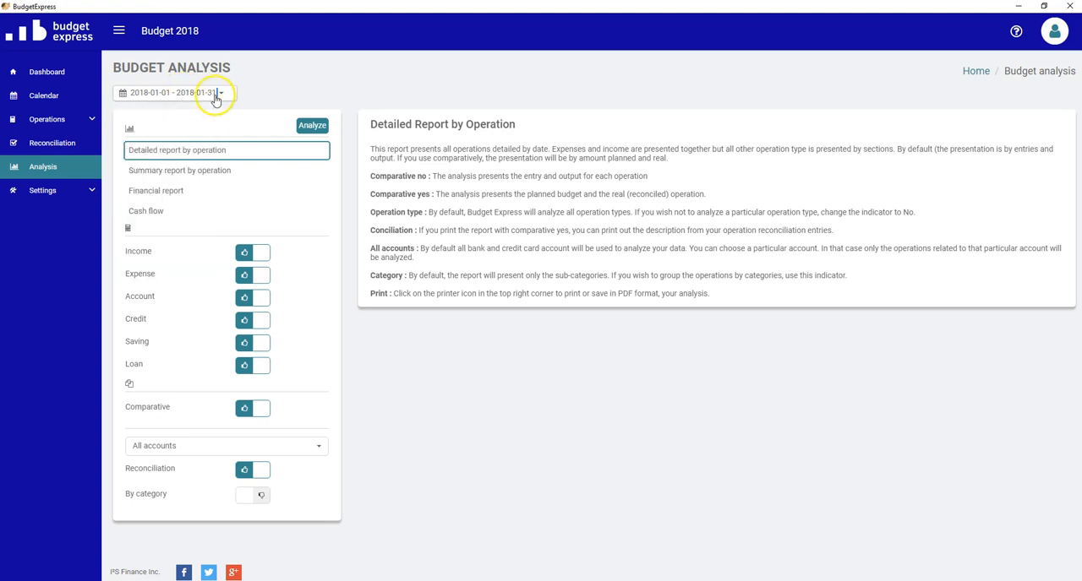
click(313, 127)
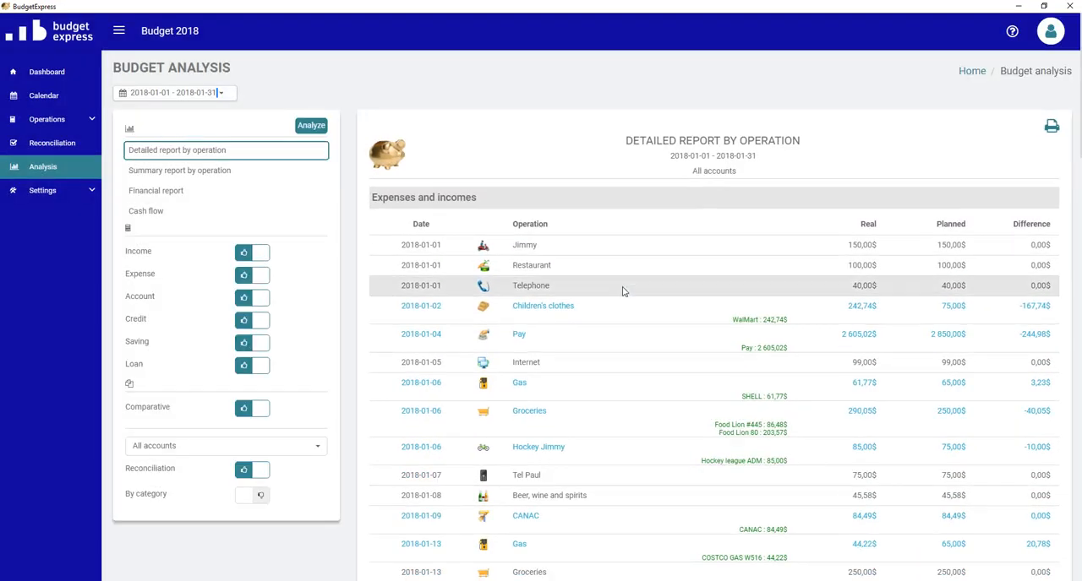
- Examine the detailed report's real, planned and difference amounts, the reconciliation entries, and the income and expense totals
scroll(599, 404, down, 1)
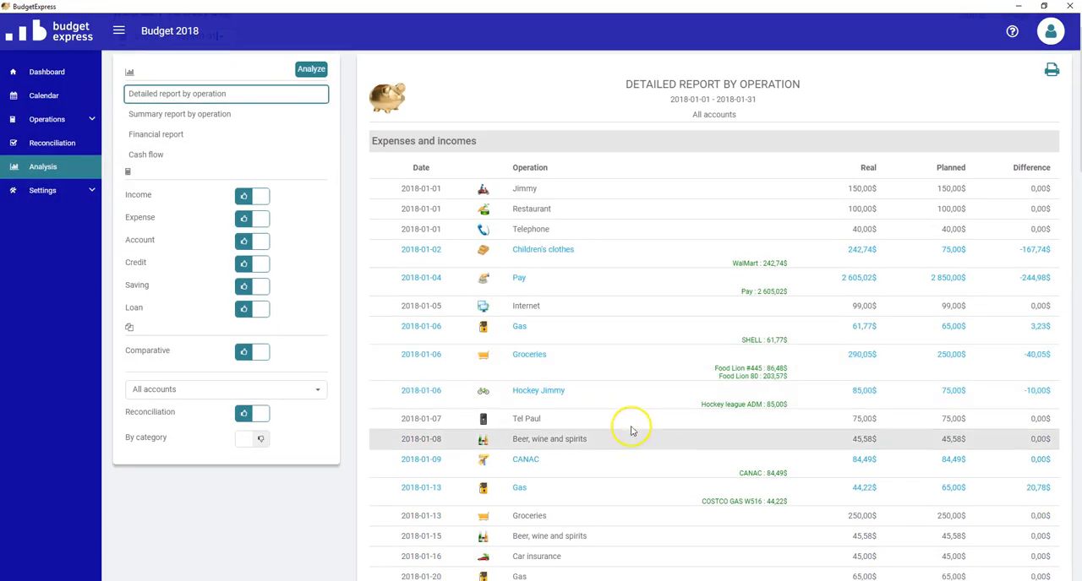
scroll(680, 369, down, 1)
scroll(681, 369, up, 1)
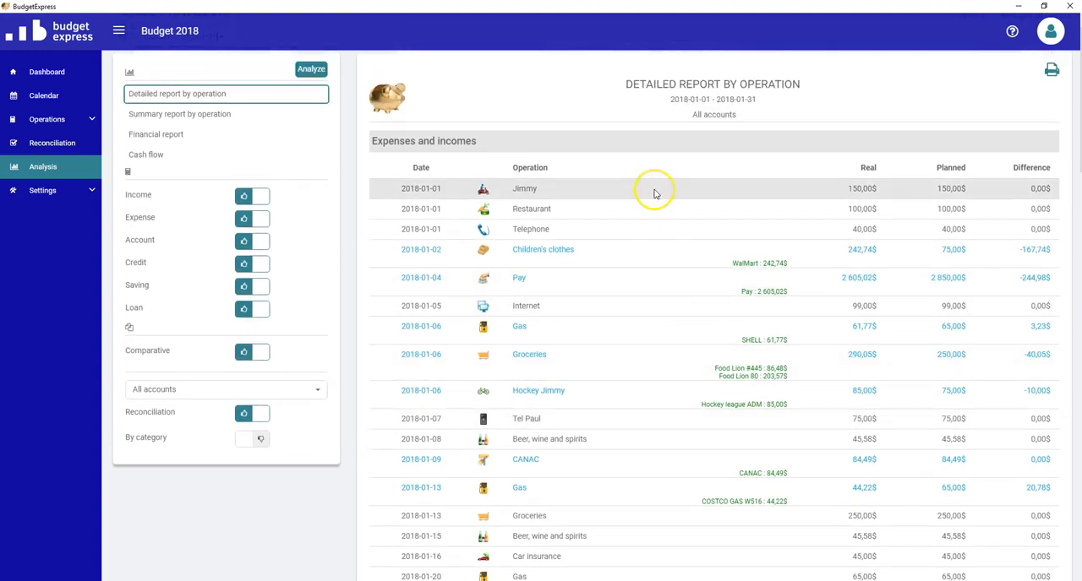
click(663, 223)
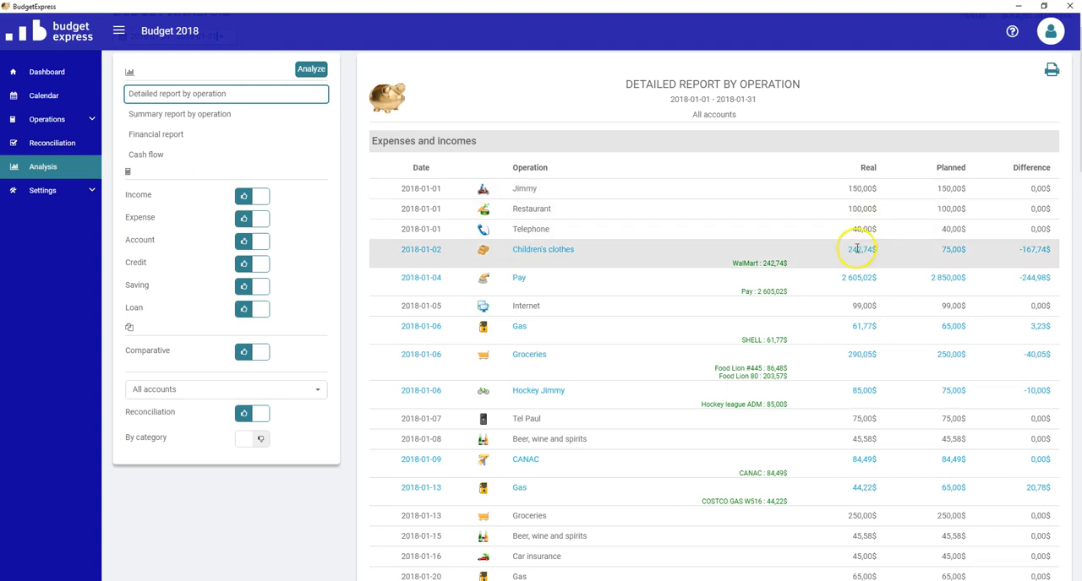
scroll(860, 232, down, 1)
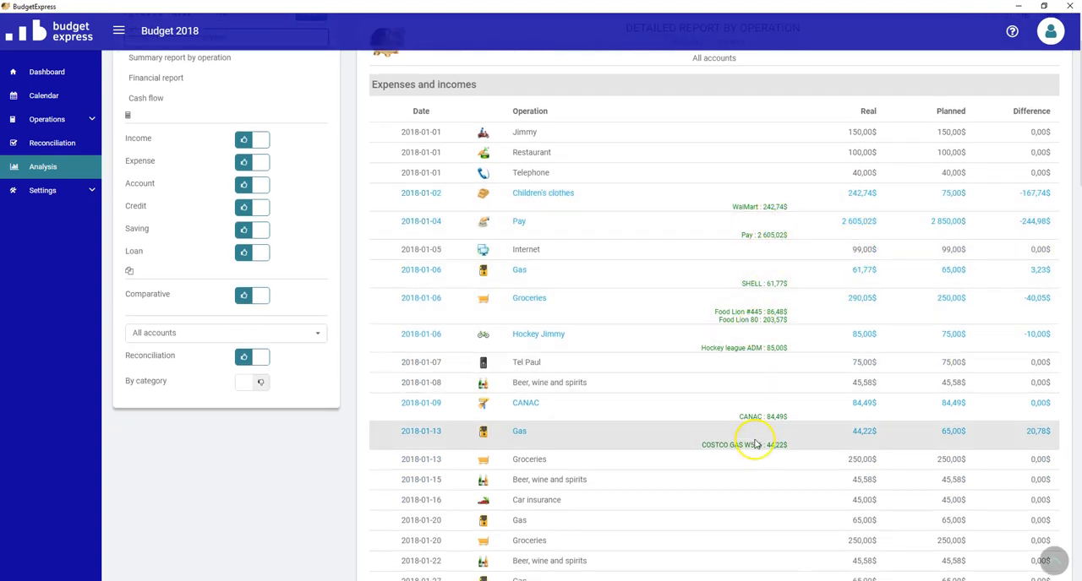
scroll(757, 441, up, 2)
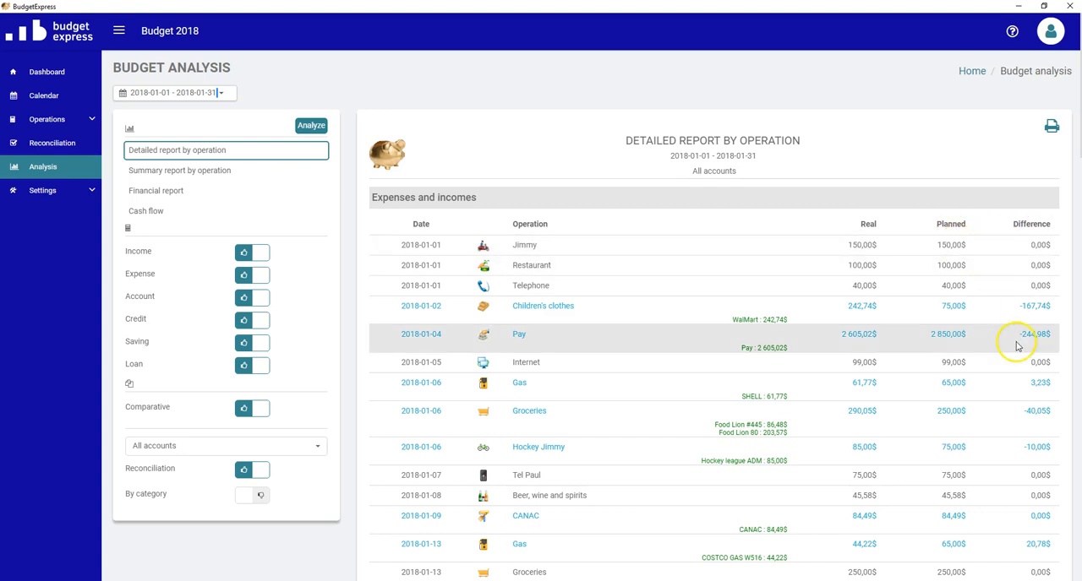
scroll(983, 415, down, 1)
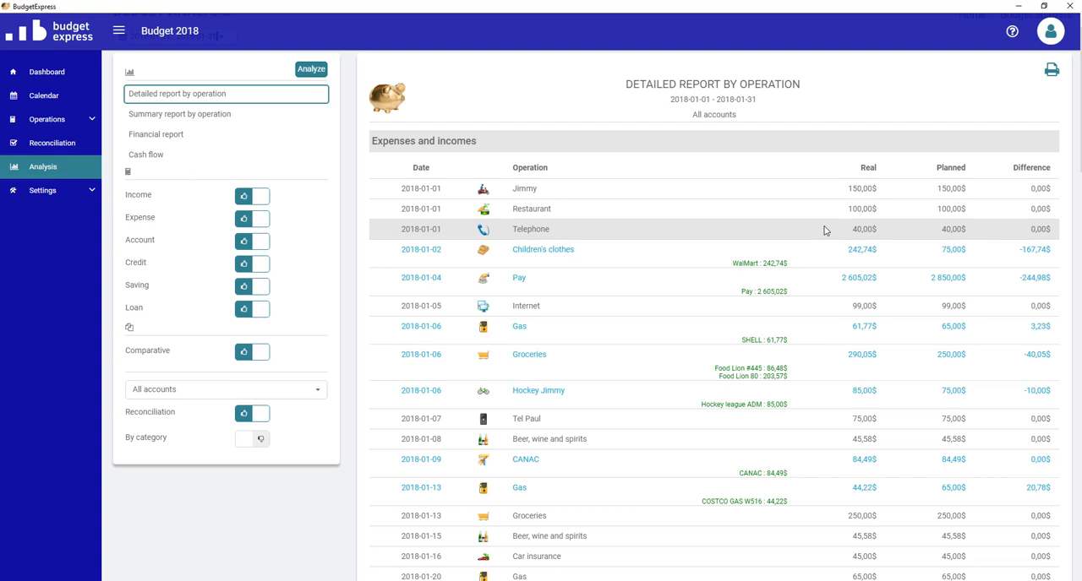
click(868, 229)
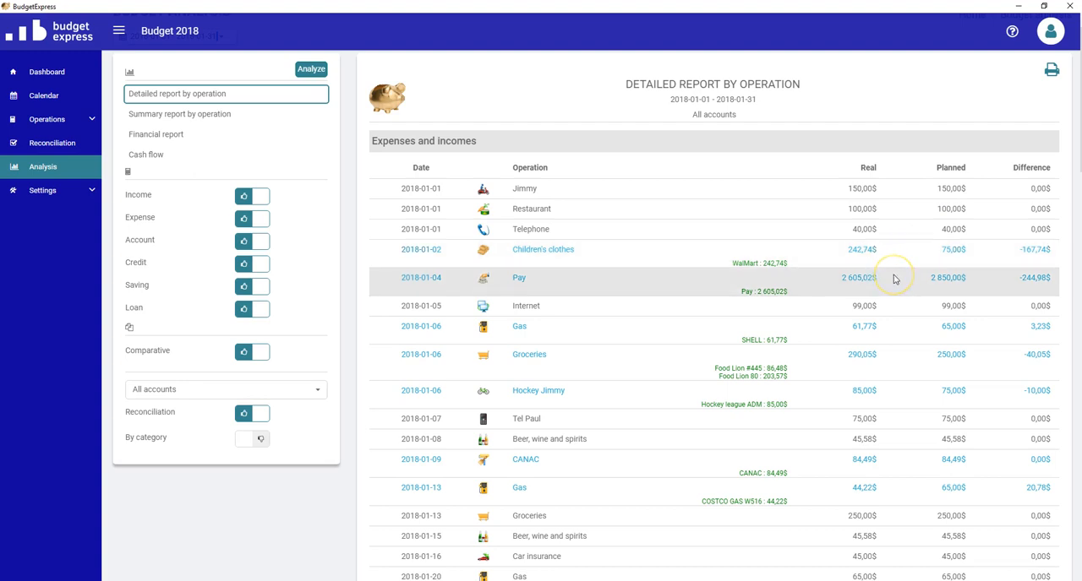
scroll(895, 279, down, 5)
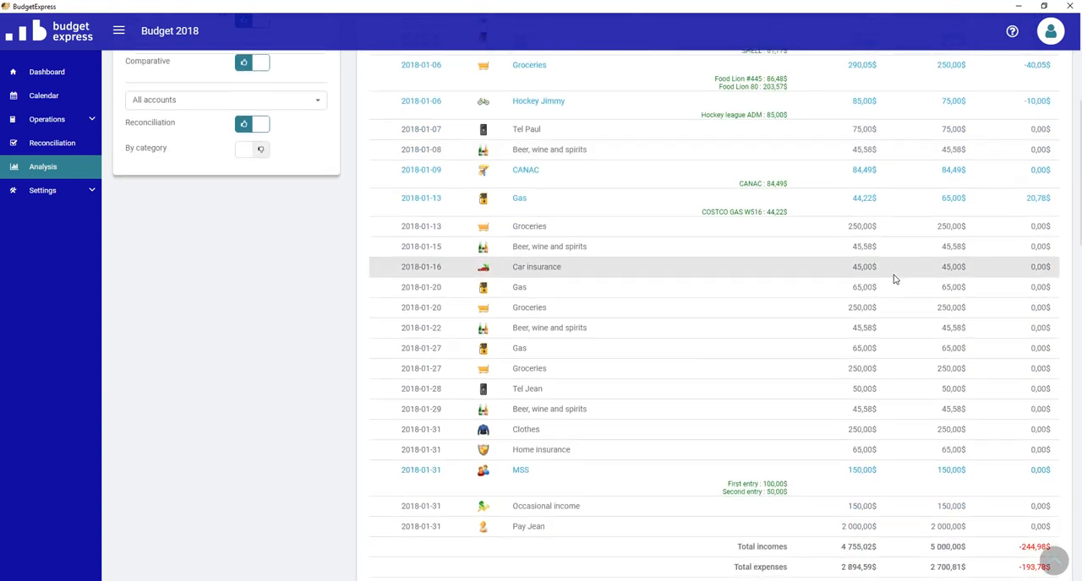
scroll(895, 279, down, 1)
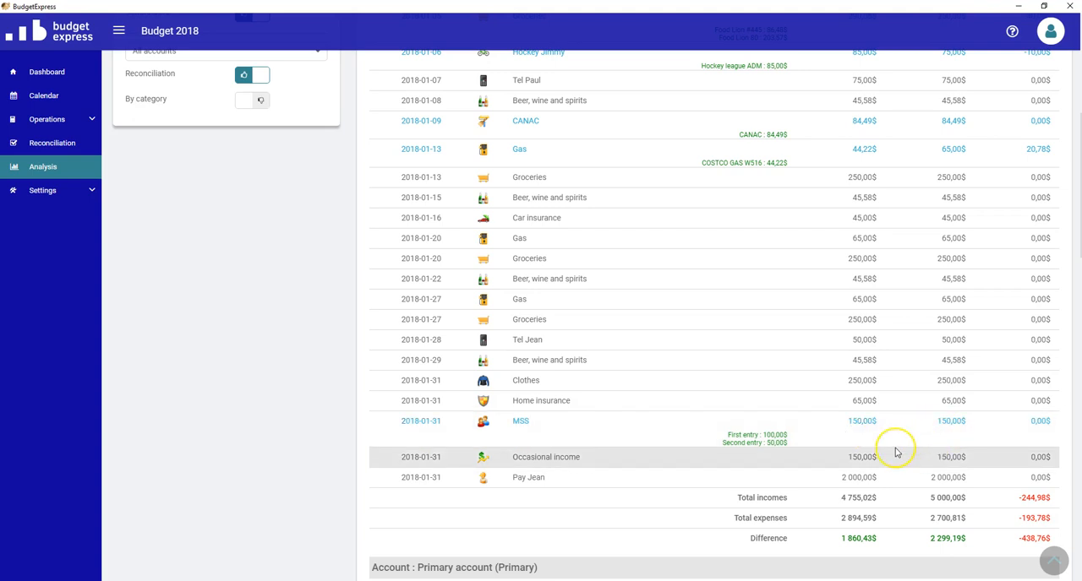
scroll(894, 448, down, 1)
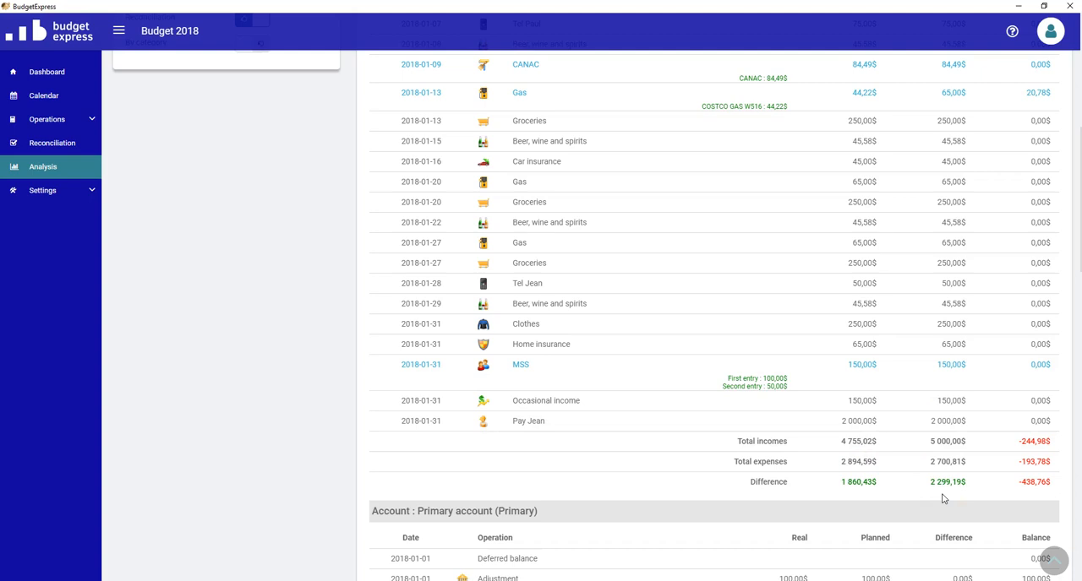
scroll(636, 459, up, 1)
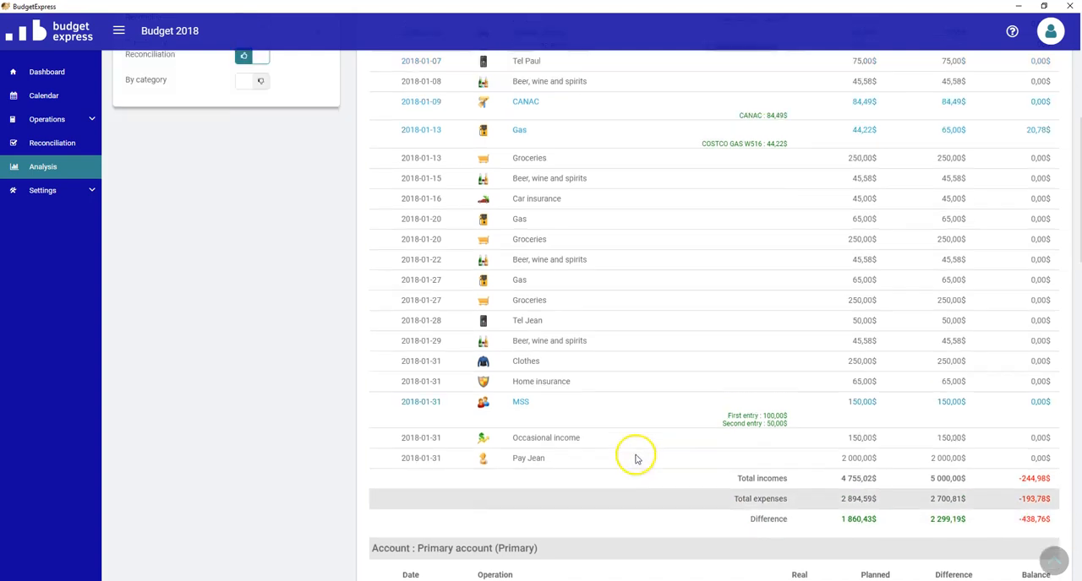
scroll(636, 459, up, 5)
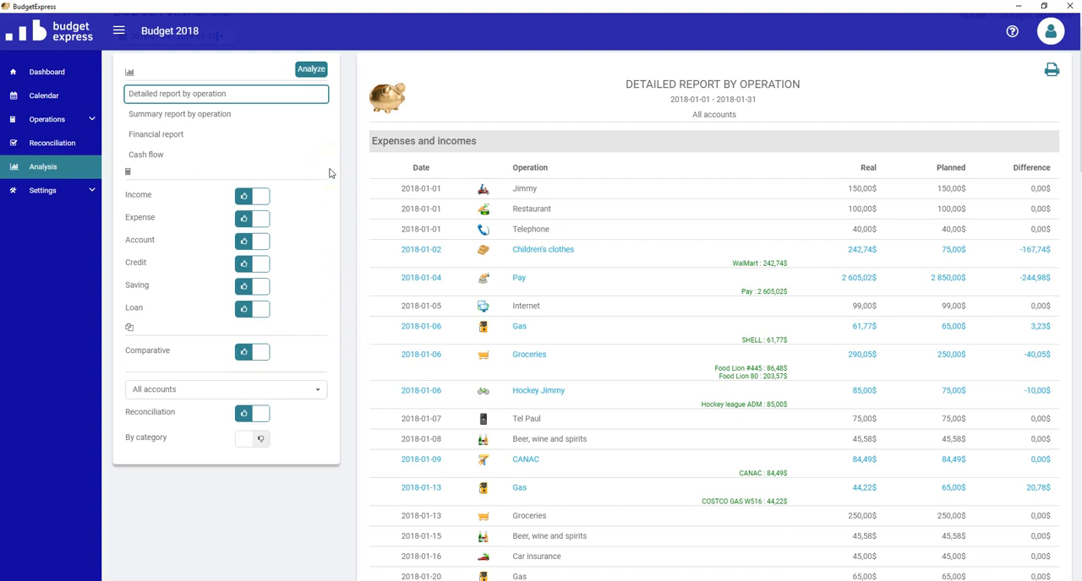
- Generate the comparative summary report by operation for January 2018 and review its incomes and expenses
click(217, 115)
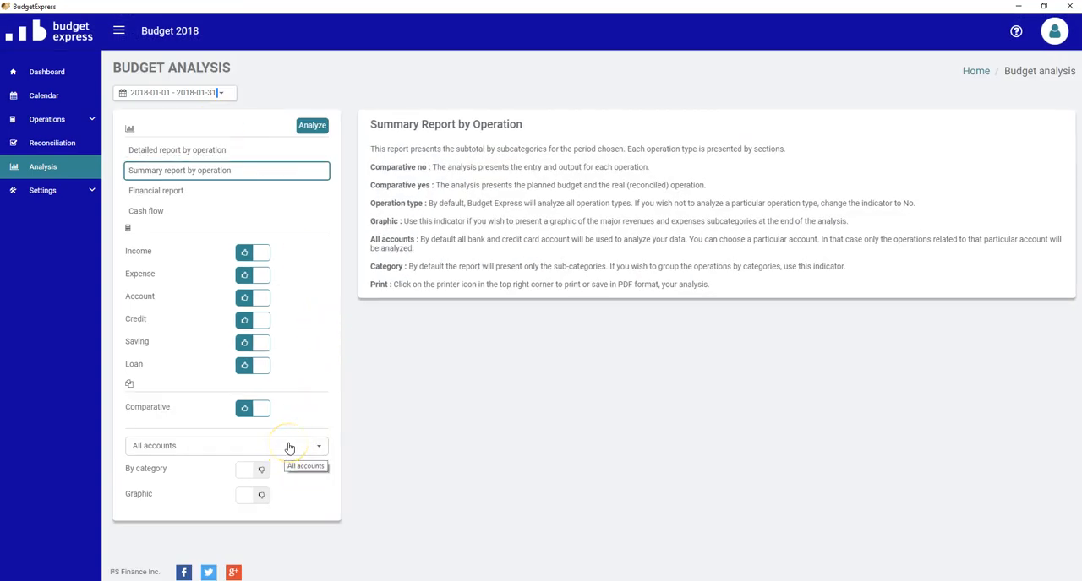
click(311, 125)
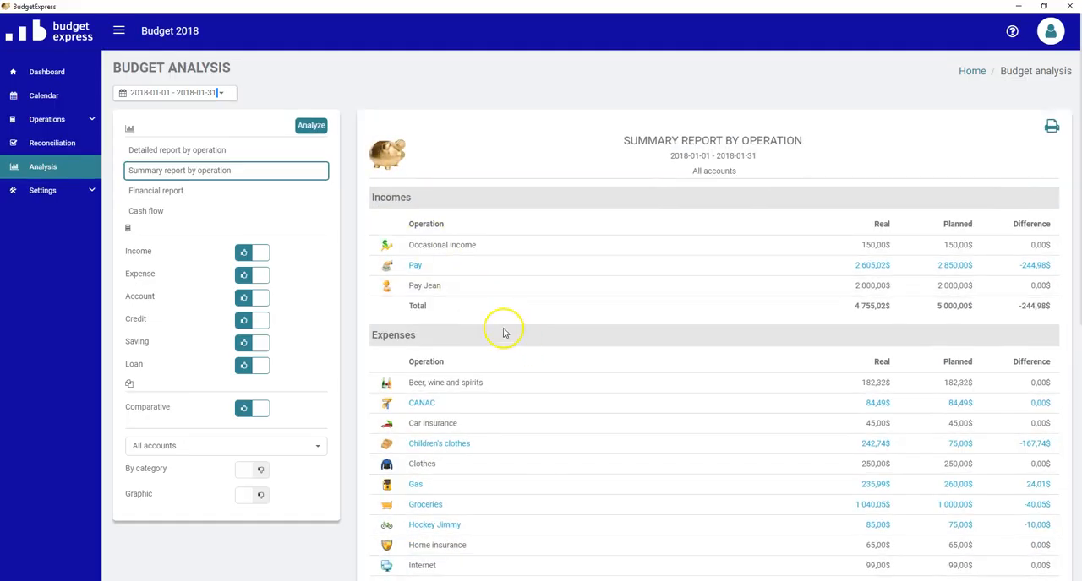
scroll(705, 361, down, 2)
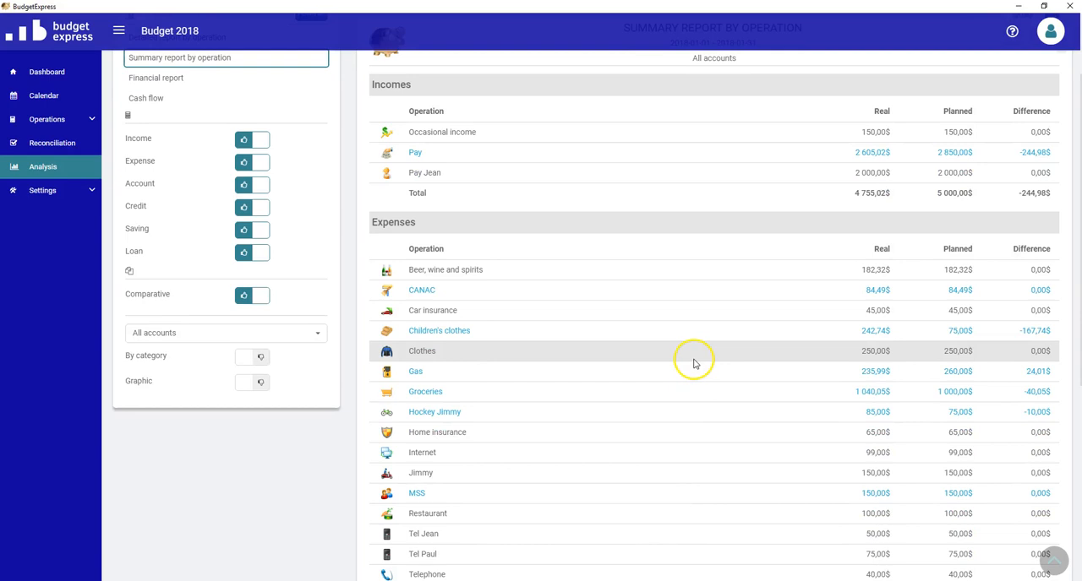
scroll(694, 359, down, 1)
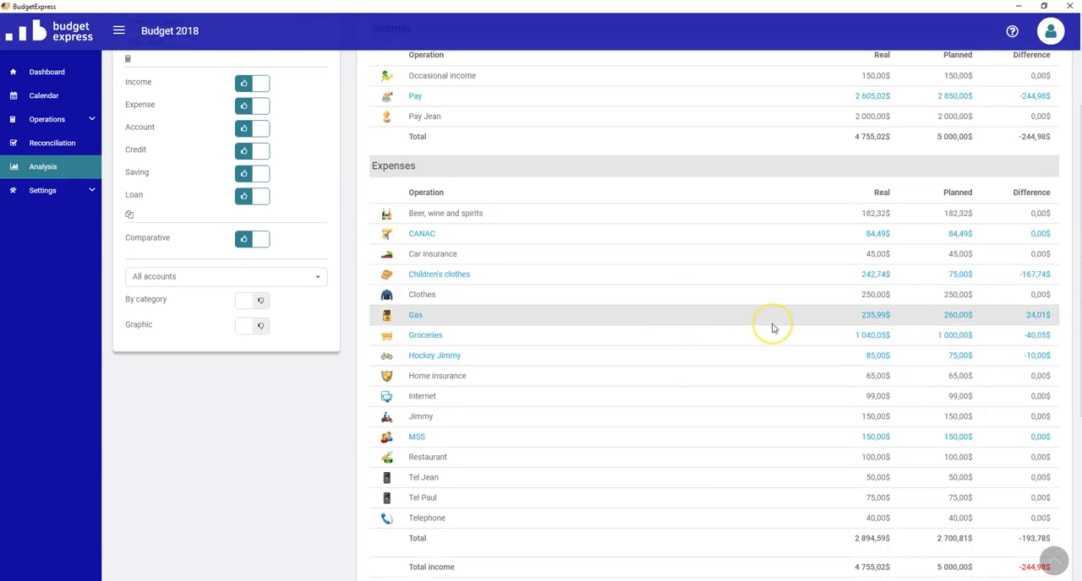
scroll(771, 328, up, 3)
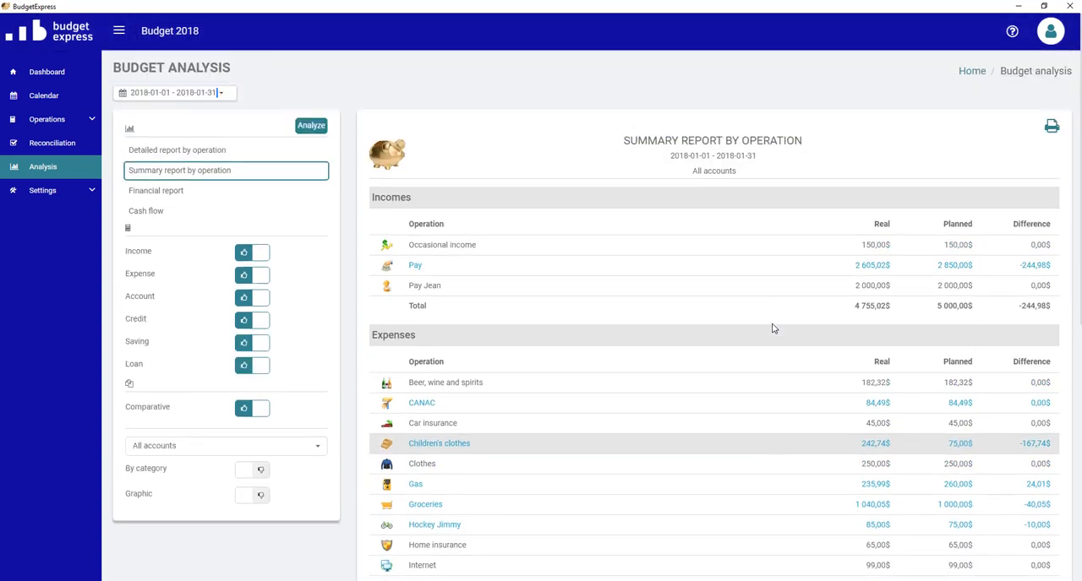
- Generate the detailed report by operation again with the Income and Expense types excluded and Account kept included
click(229, 152)
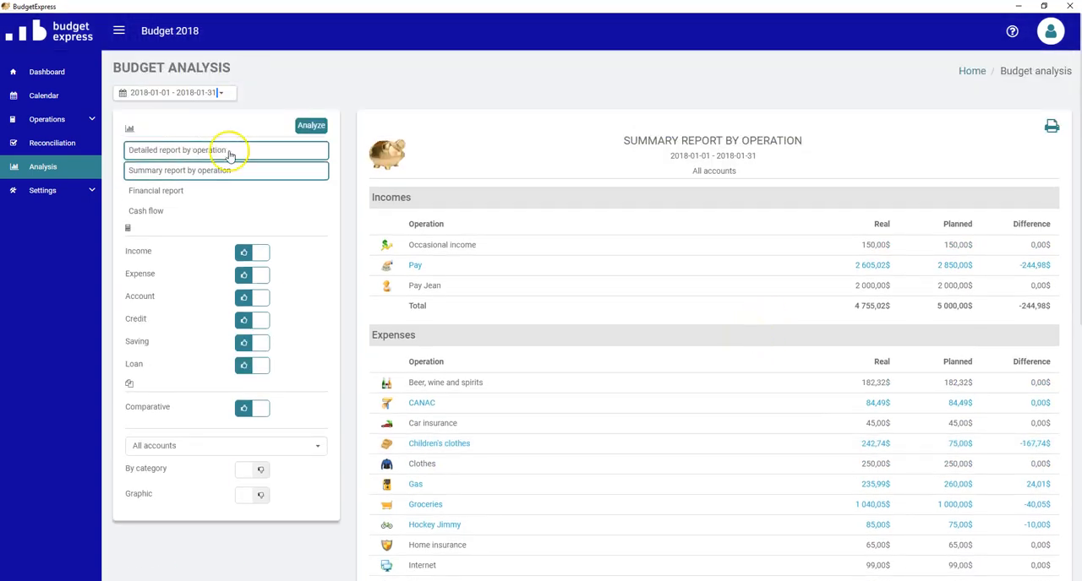
click(258, 253)
click(259, 275)
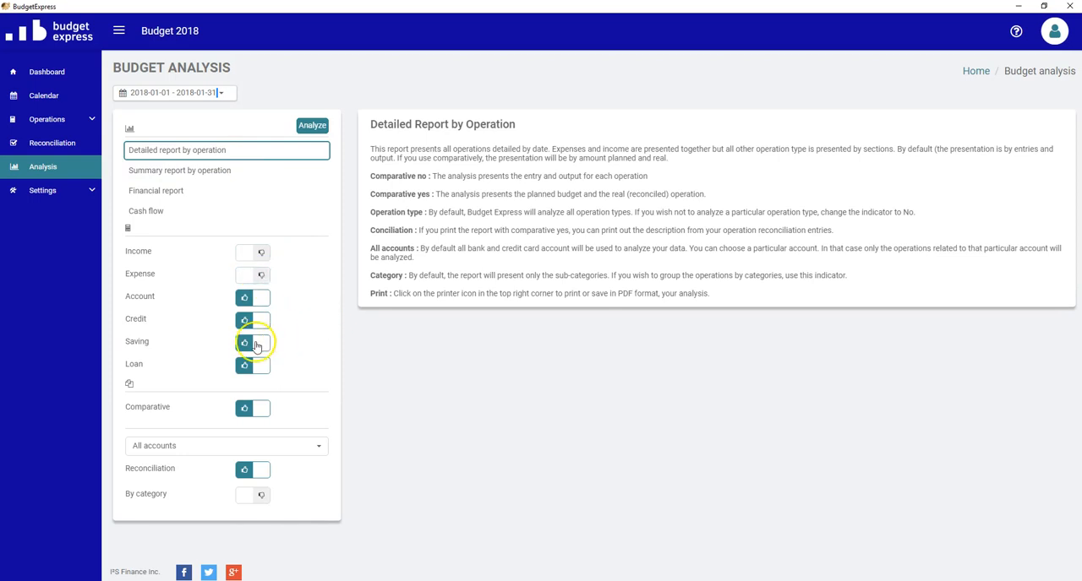
click(262, 300)
click(262, 300)
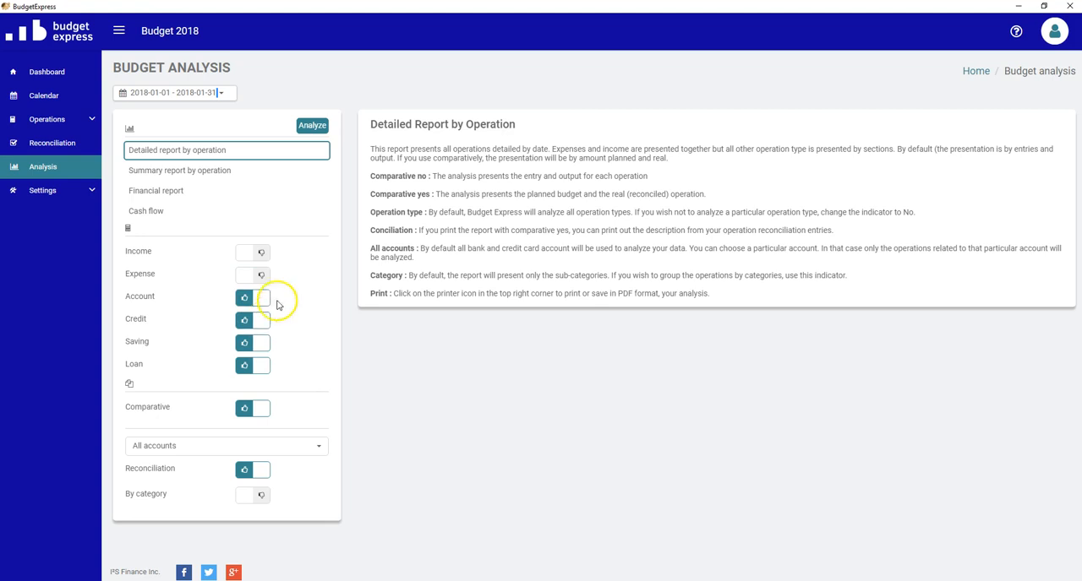
click(315, 127)
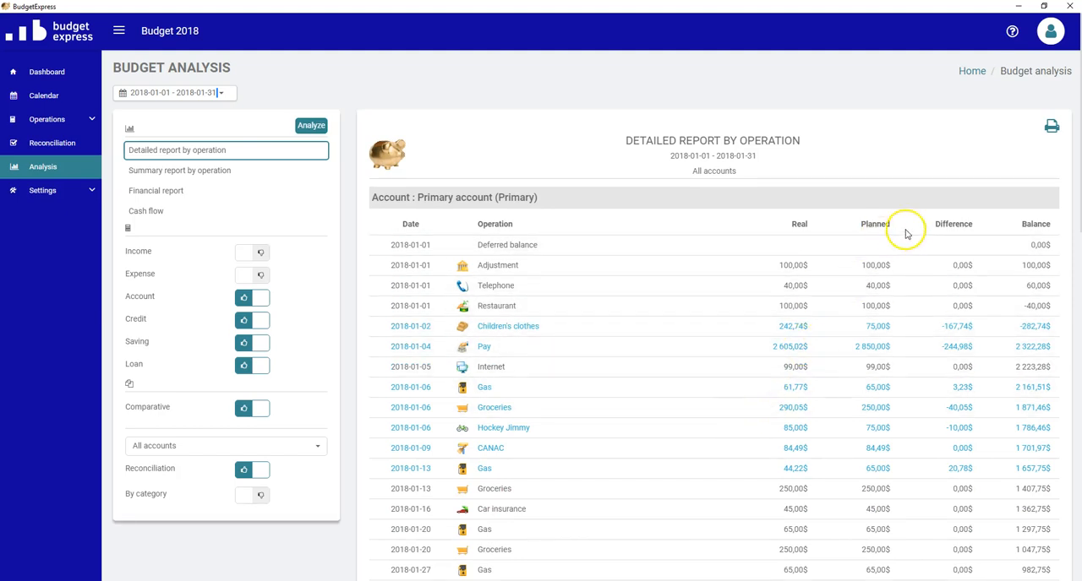
- Examine the operations, balances and totals of each bank account and the visa credit section in the detailed report
scroll(751, 395, down, 1)
scroll(751, 395, down, 1)
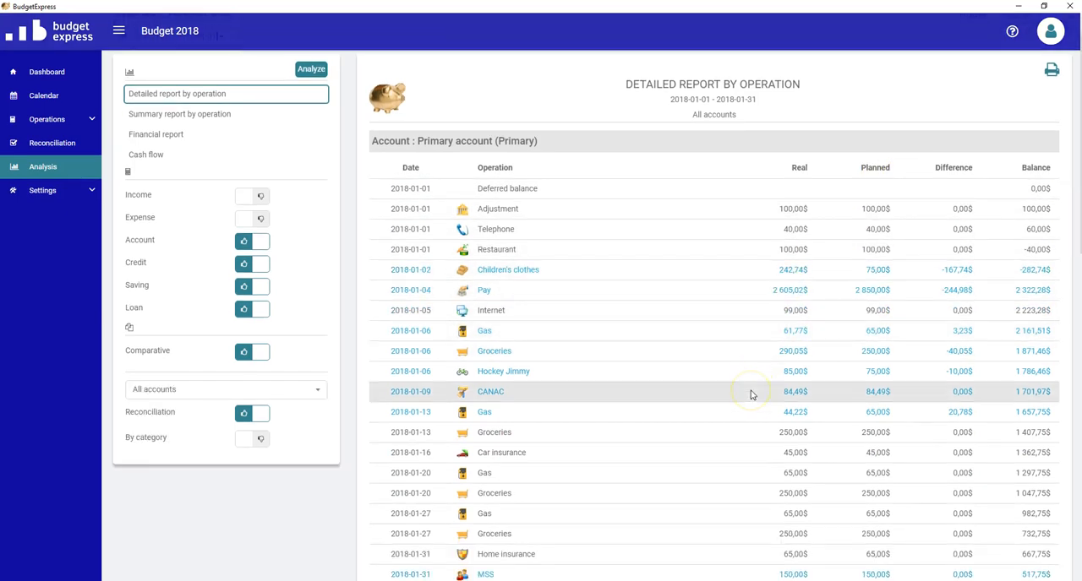
scroll(751, 395, down, 8)
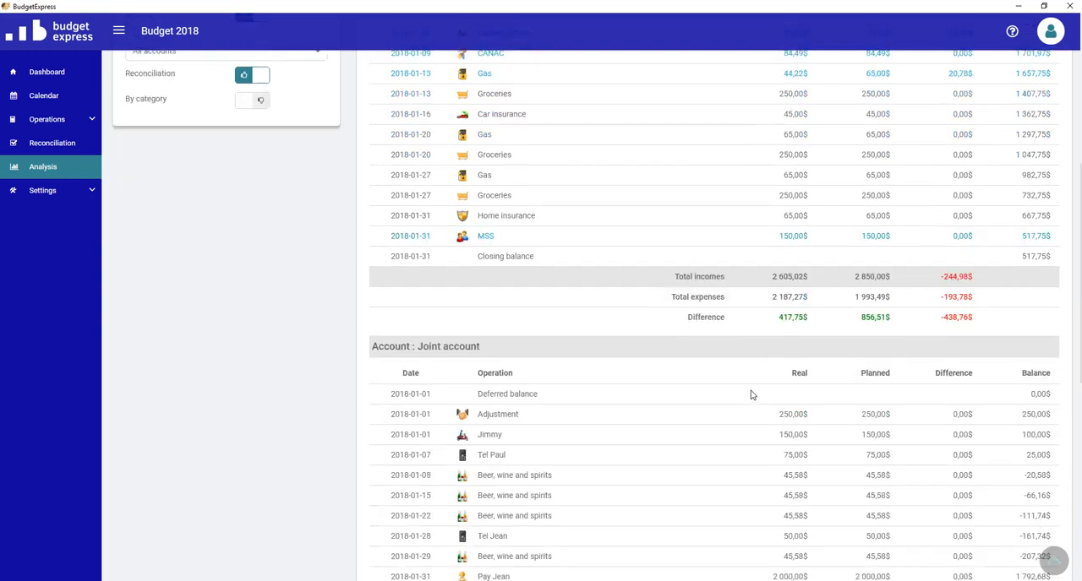
scroll(751, 395, up, 5)
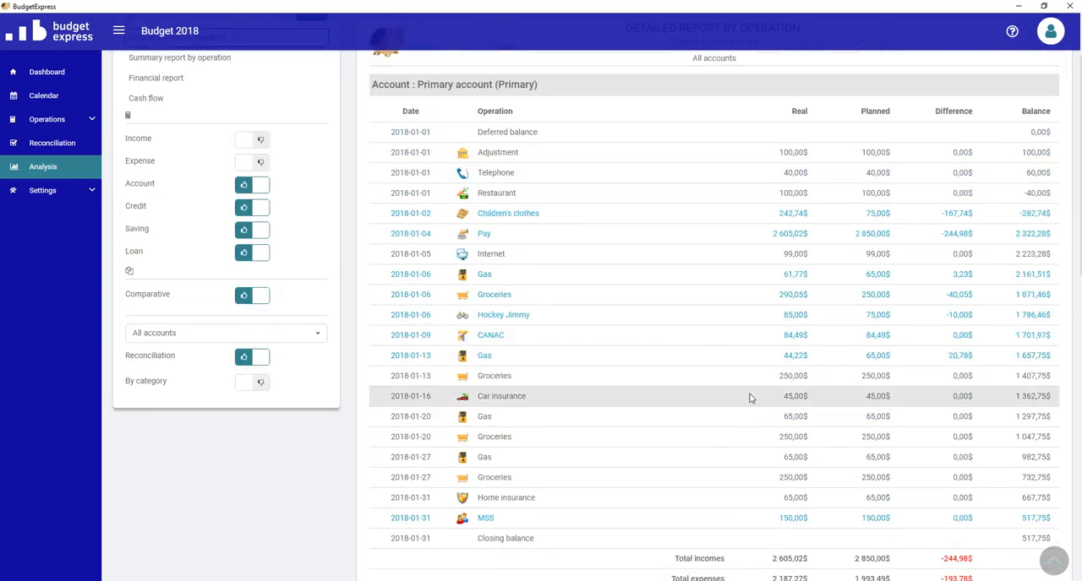
scroll(750, 397, down, 3)
scroll(750, 415, down, 10)
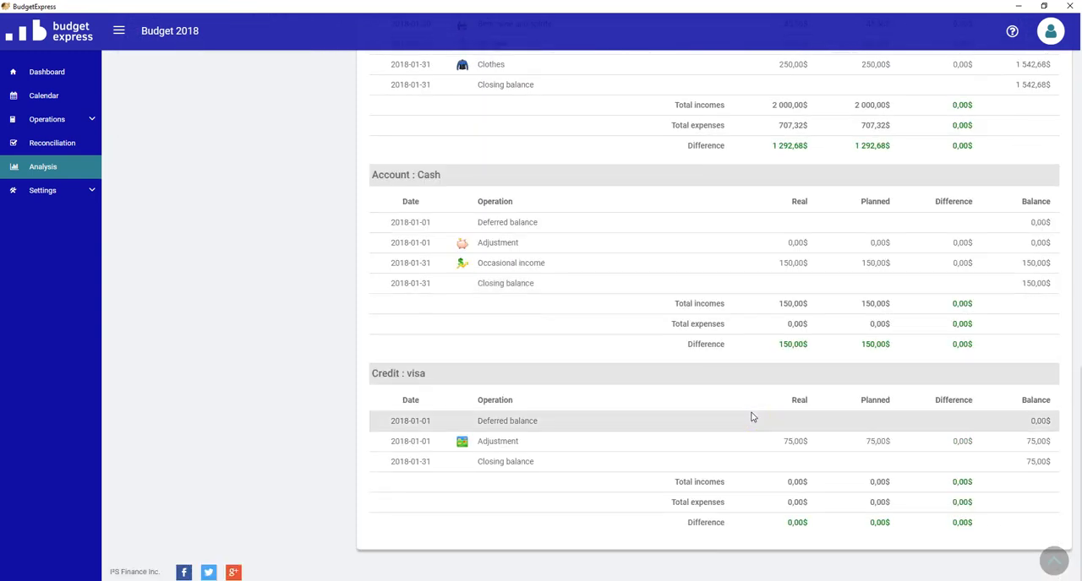
scroll(752, 418, up, 3)
scroll(751, 417, up, 15)
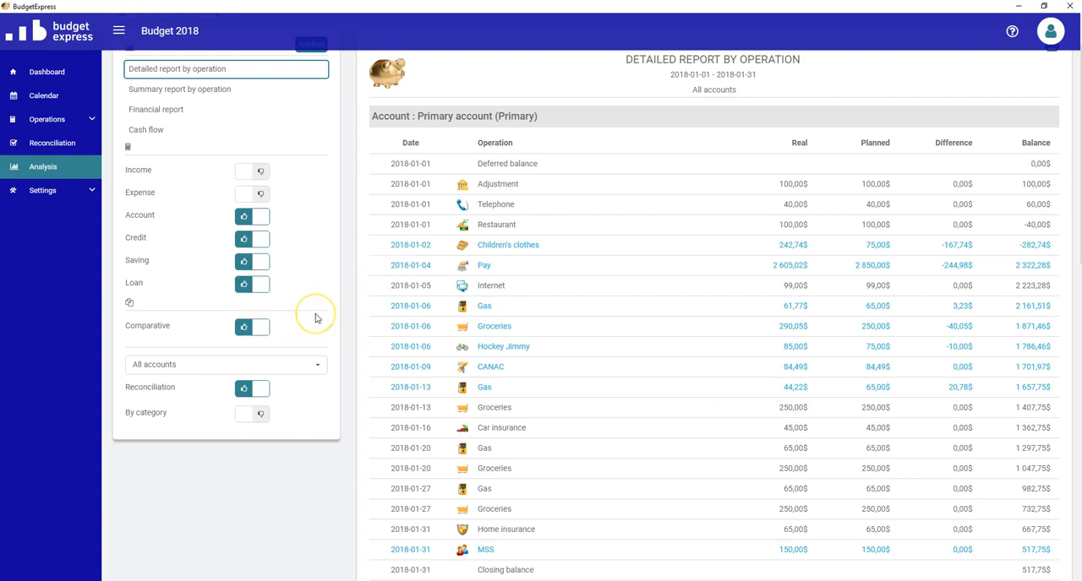
scroll(315, 318, up, 1)
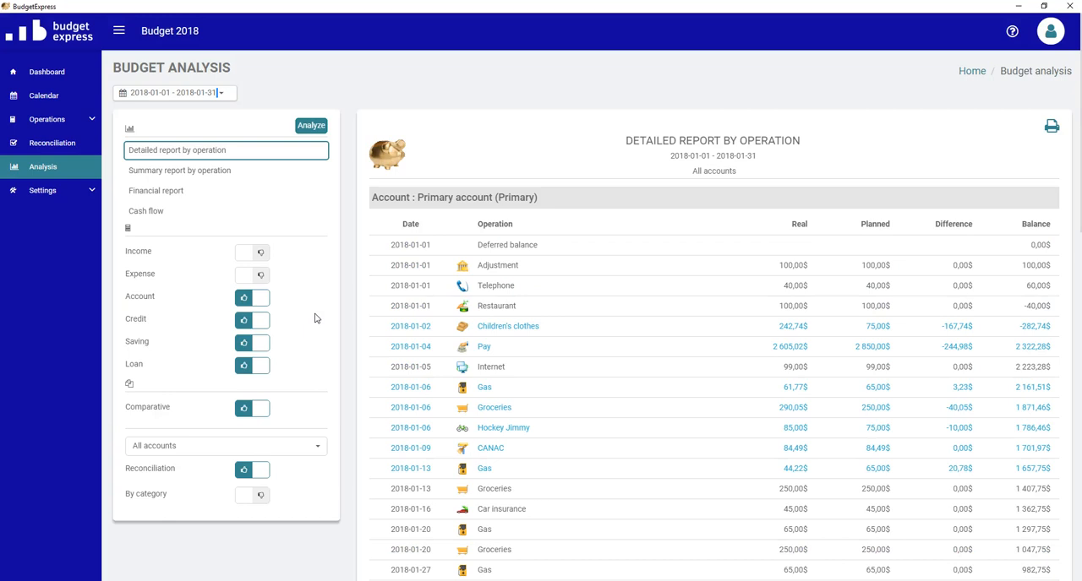